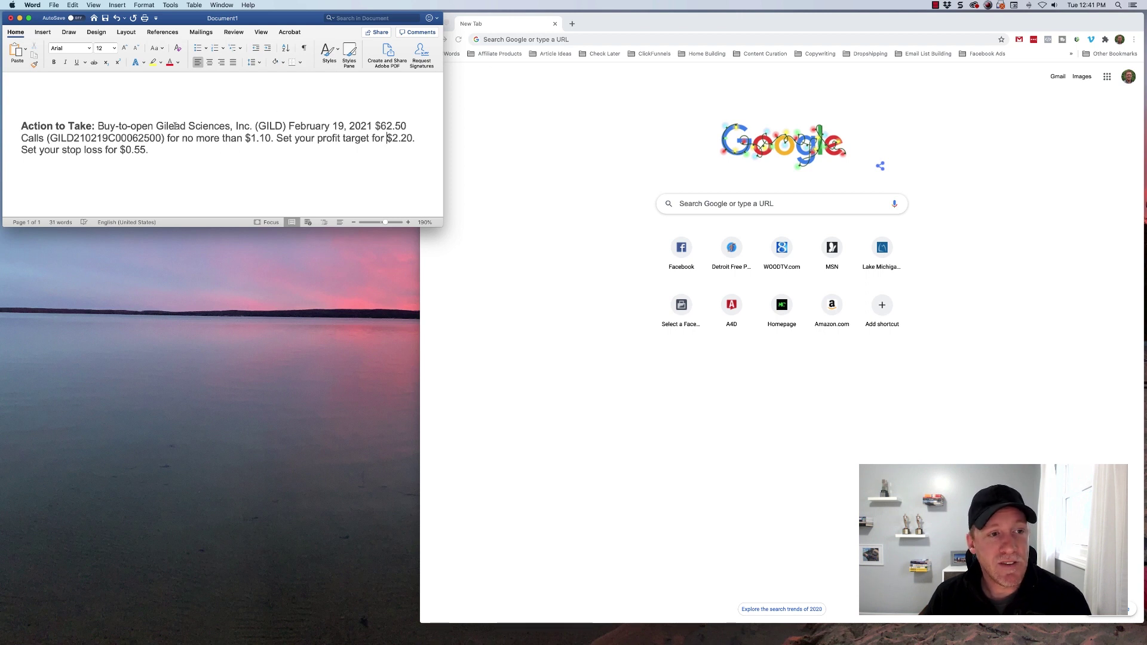
# Step: Go to tradestation.com, log in to Web Trading Live, and close the old site tab
pyautogui.click(561, 42)
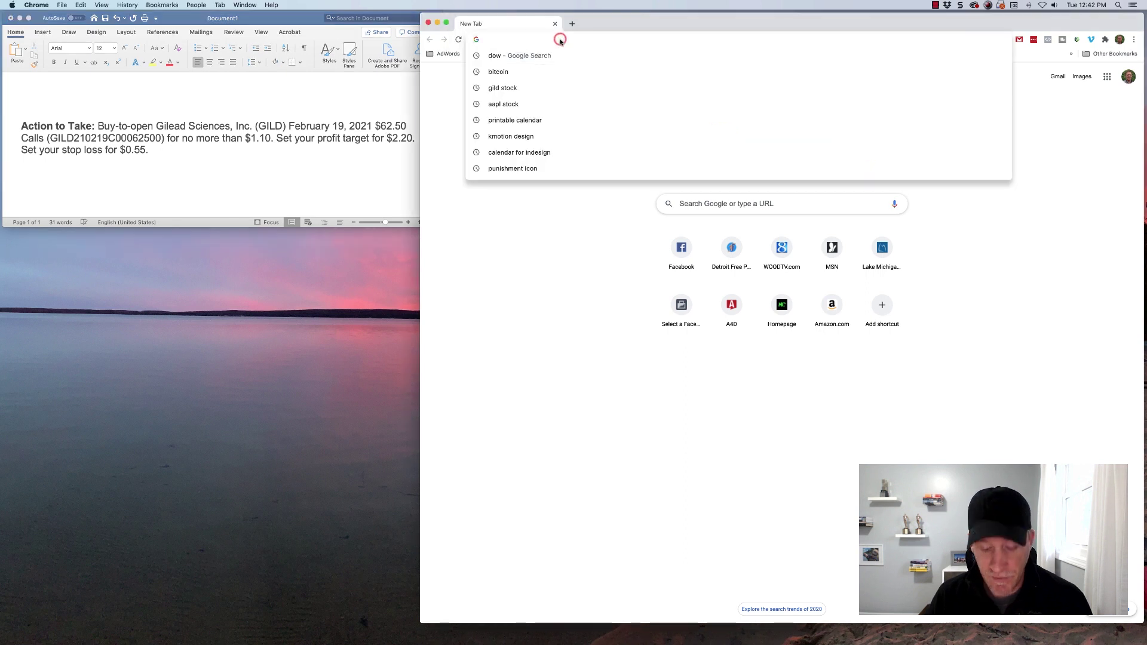
pyautogui.write('tra')
pyautogui.press('Return')
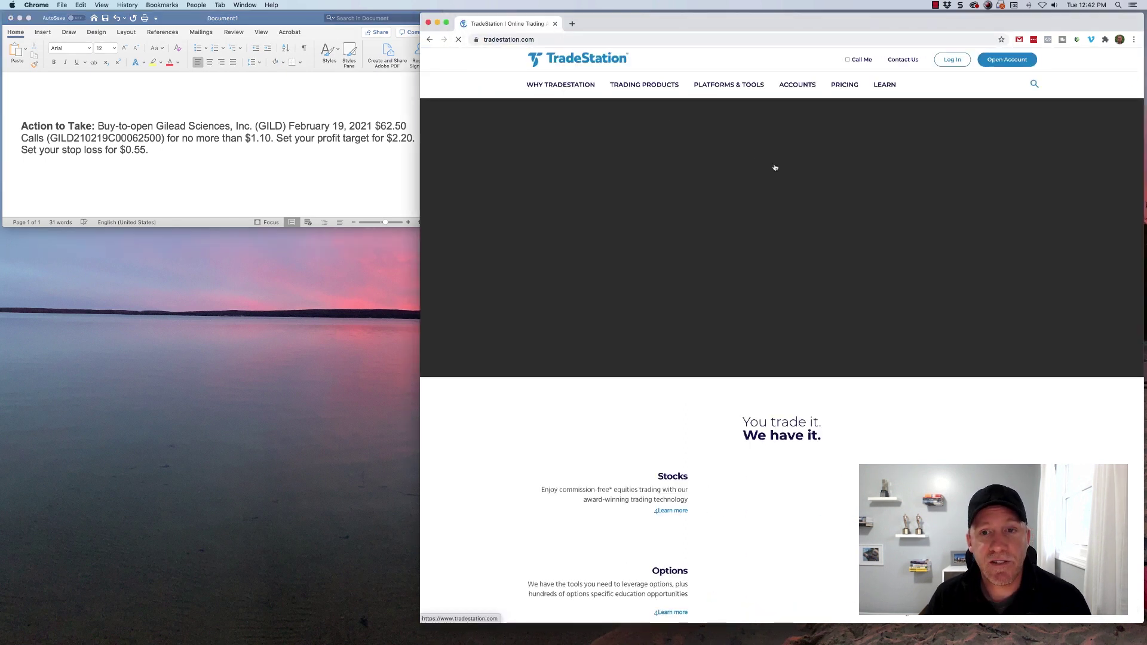
pyautogui.click(964, 61)
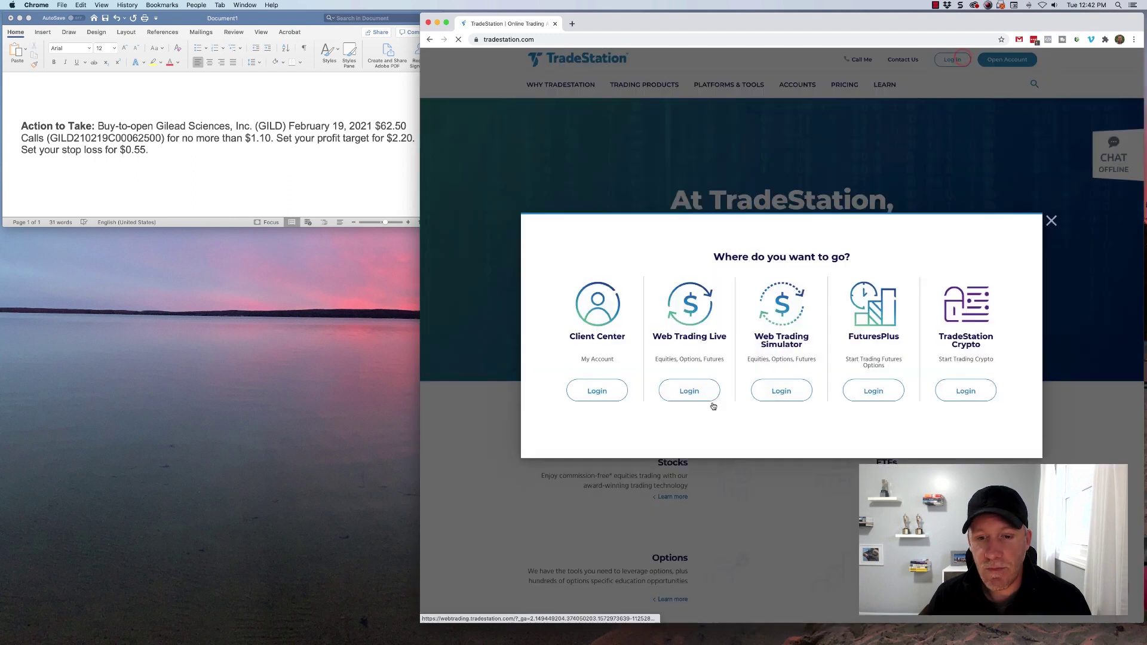
pyautogui.click(690, 391)
pyautogui.click(555, 23)
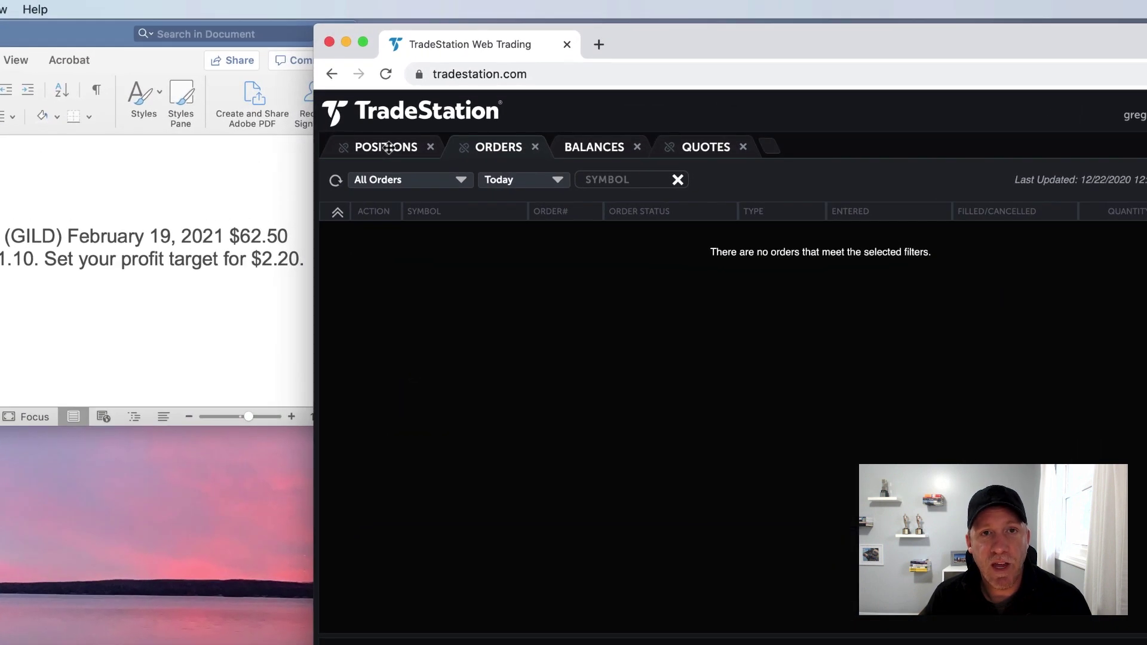
# Step: Check the Positions and Orders tabs to confirm the account has no positions or orders
pyautogui.click(388, 148)
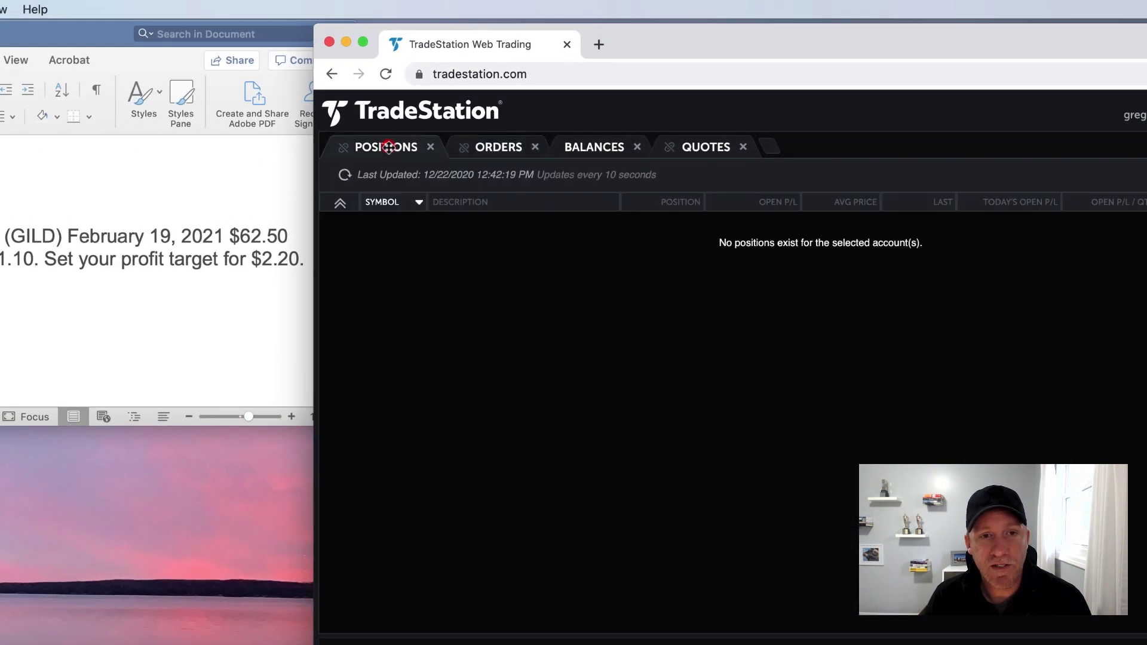
pyautogui.click(499, 148)
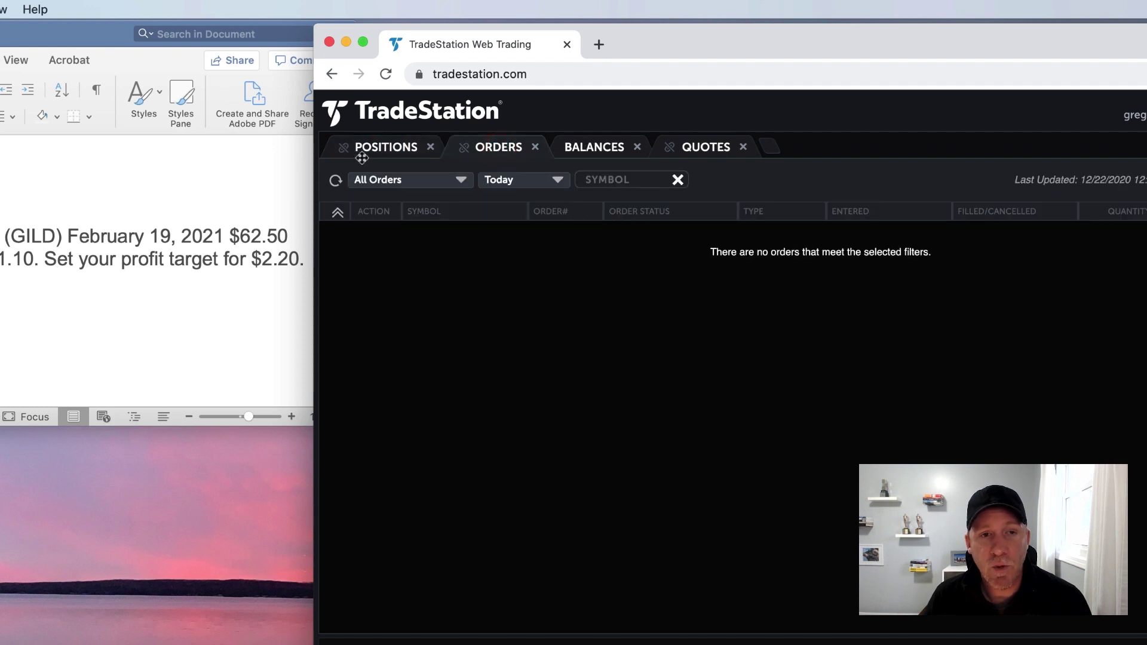
pyautogui.click(387, 145)
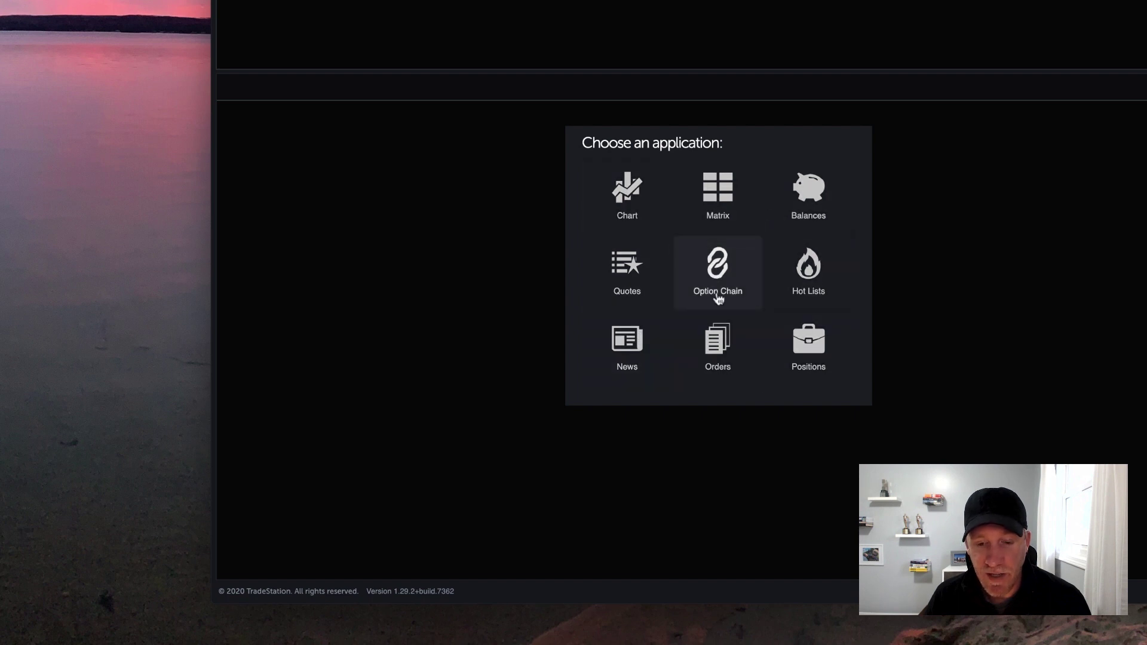
# Step: Open an Option Chain panel and add a 5-minute $SPX.X Chart window
pyautogui.click(717, 268)
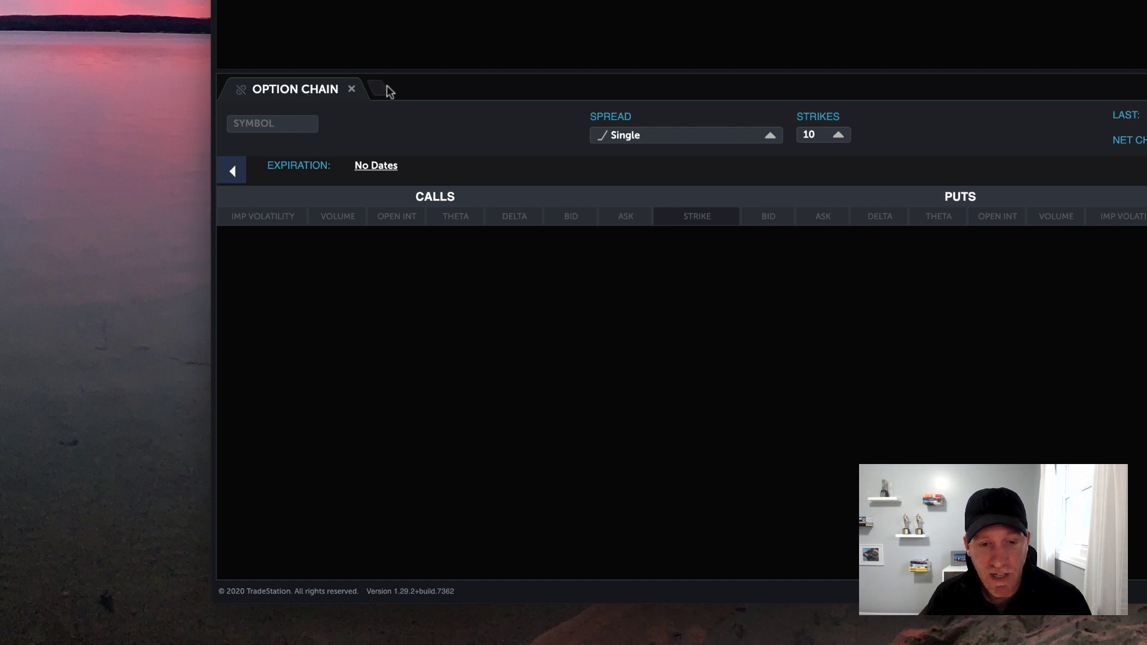
pyautogui.click(380, 91)
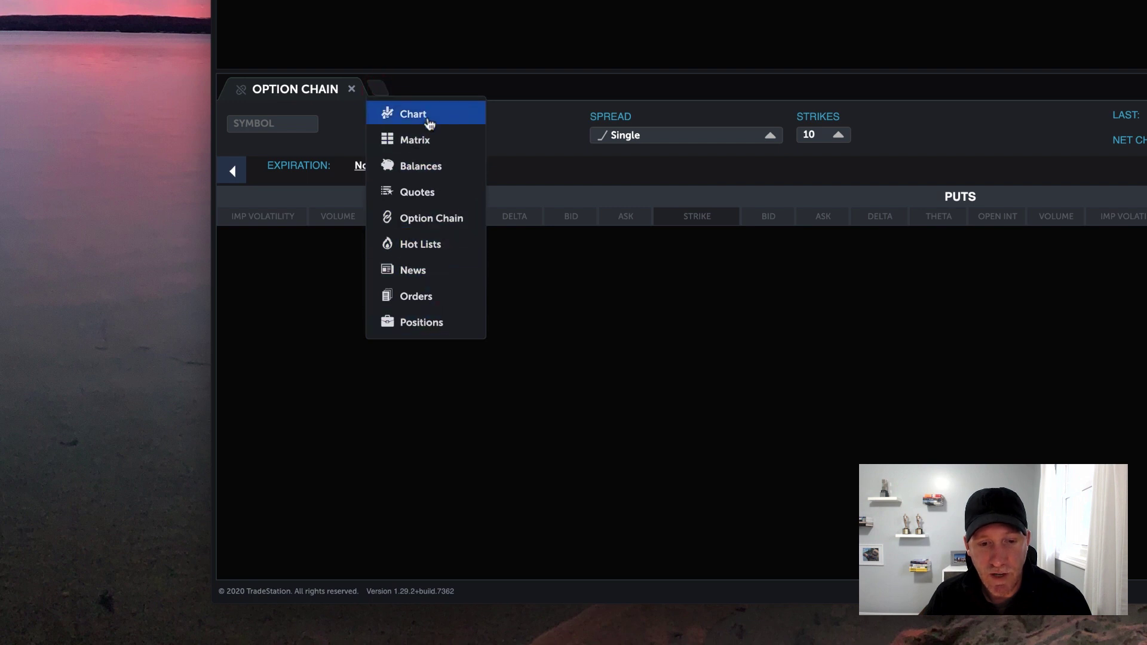
pyautogui.click(430, 125)
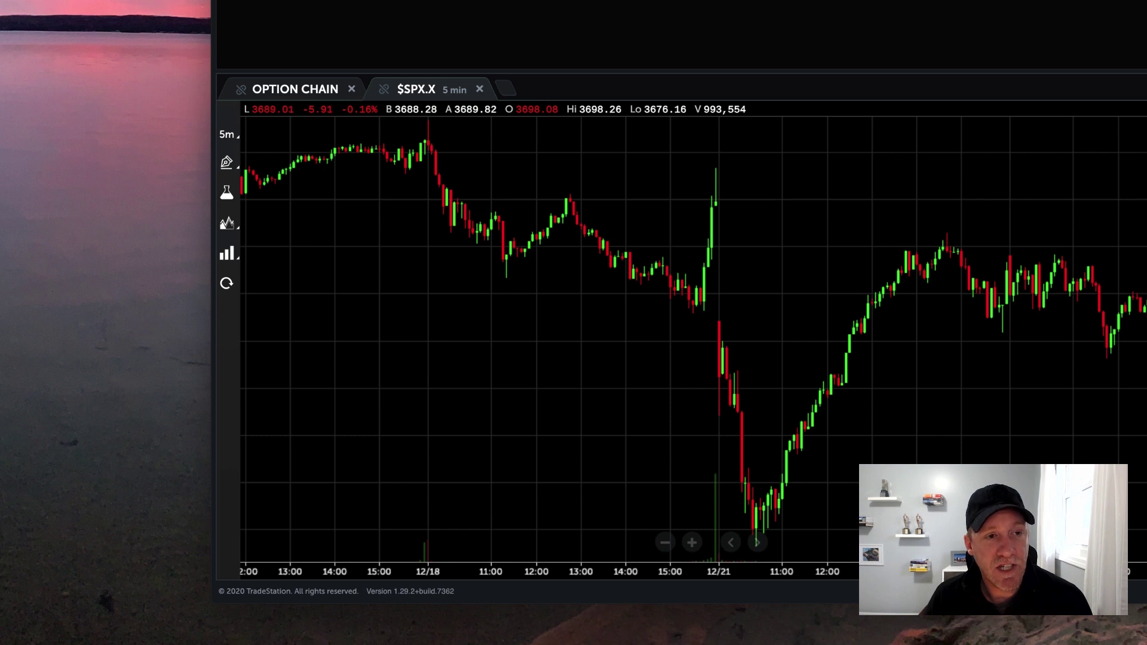
# Step: Switch the chart symbol to GILD (Gilead Sciences) and pan to its recent price action
pyautogui.click(412, 90)
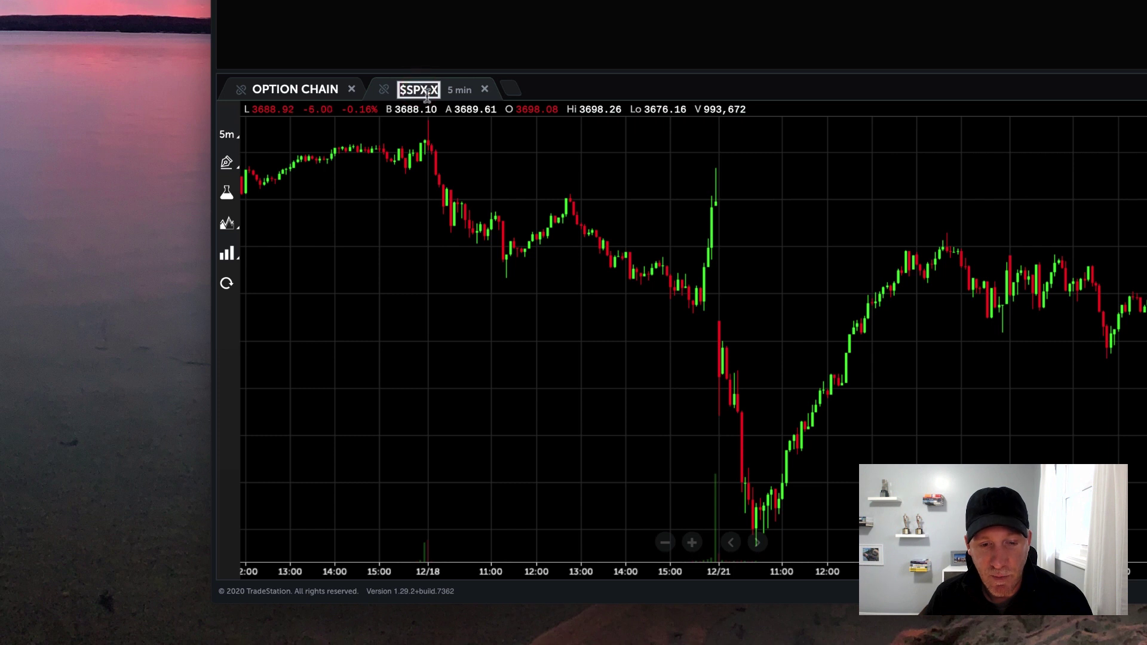
pyautogui.write('G')
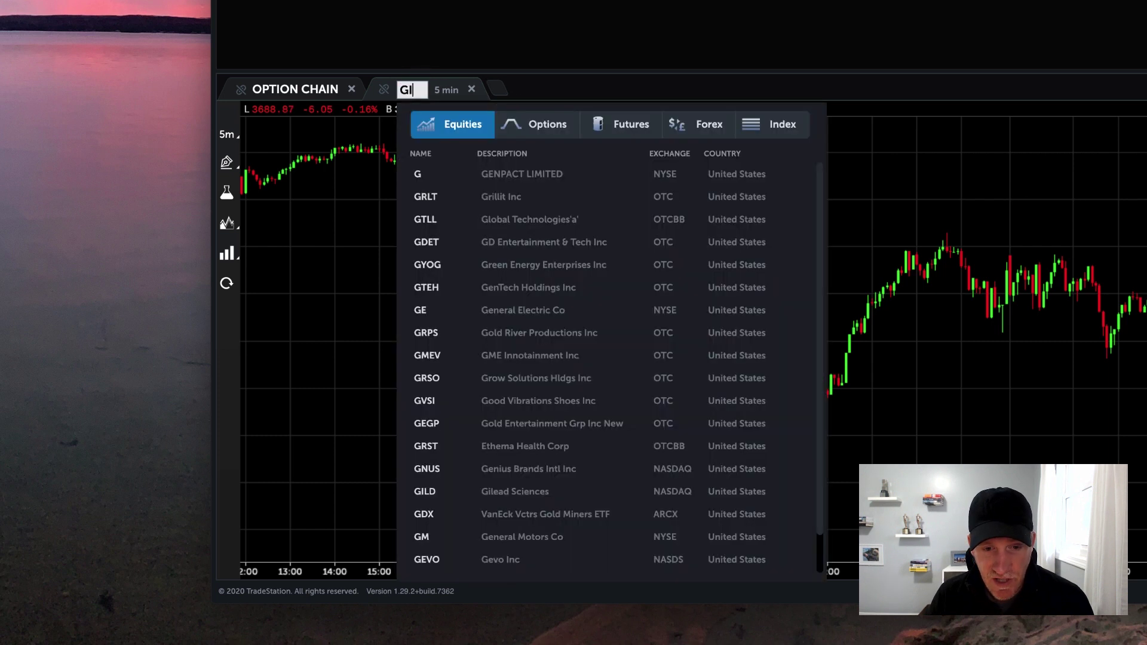
pyautogui.write('ILD')
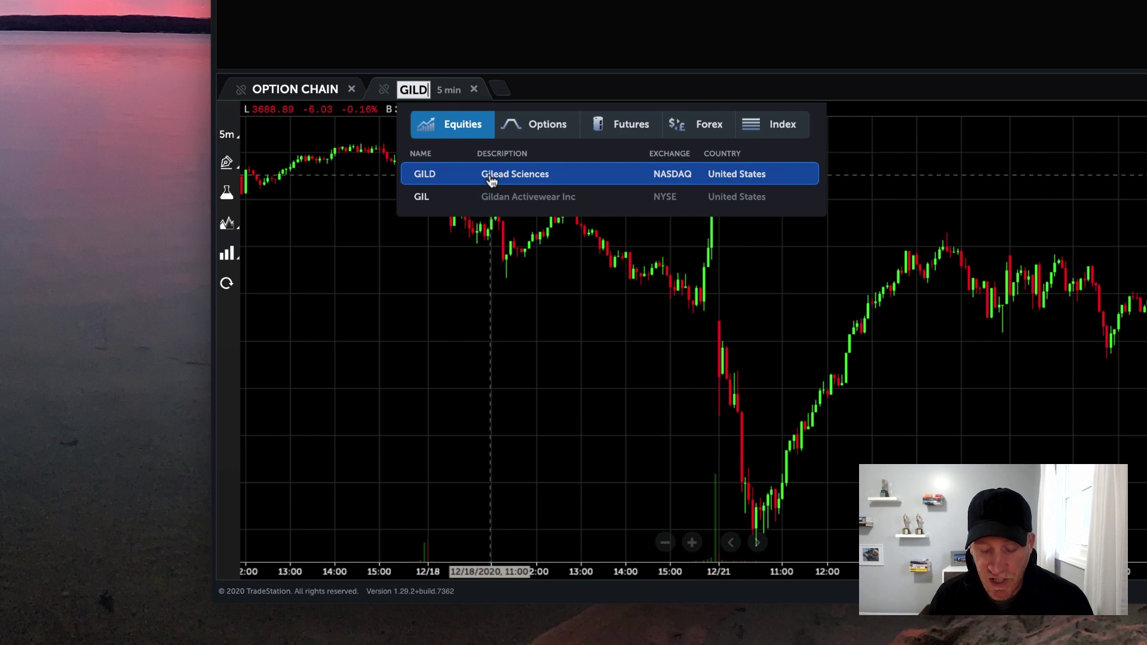
pyautogui.click(491, 181)
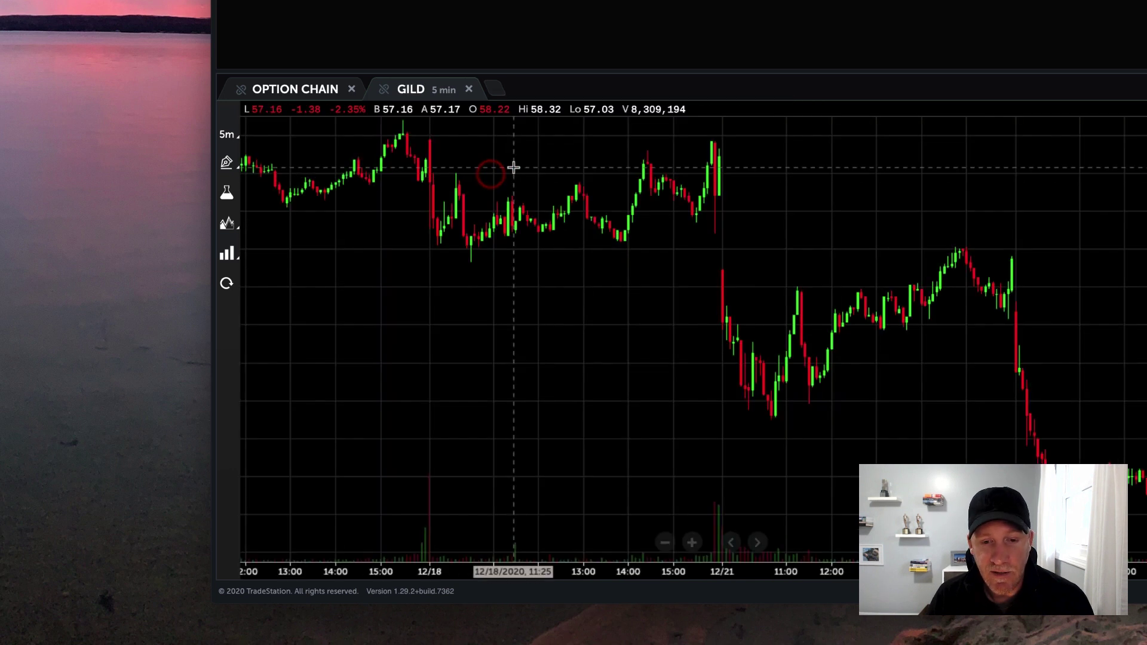
pyautogui.moveTo(961, 356); pyautogui.dragTo(835, 291)
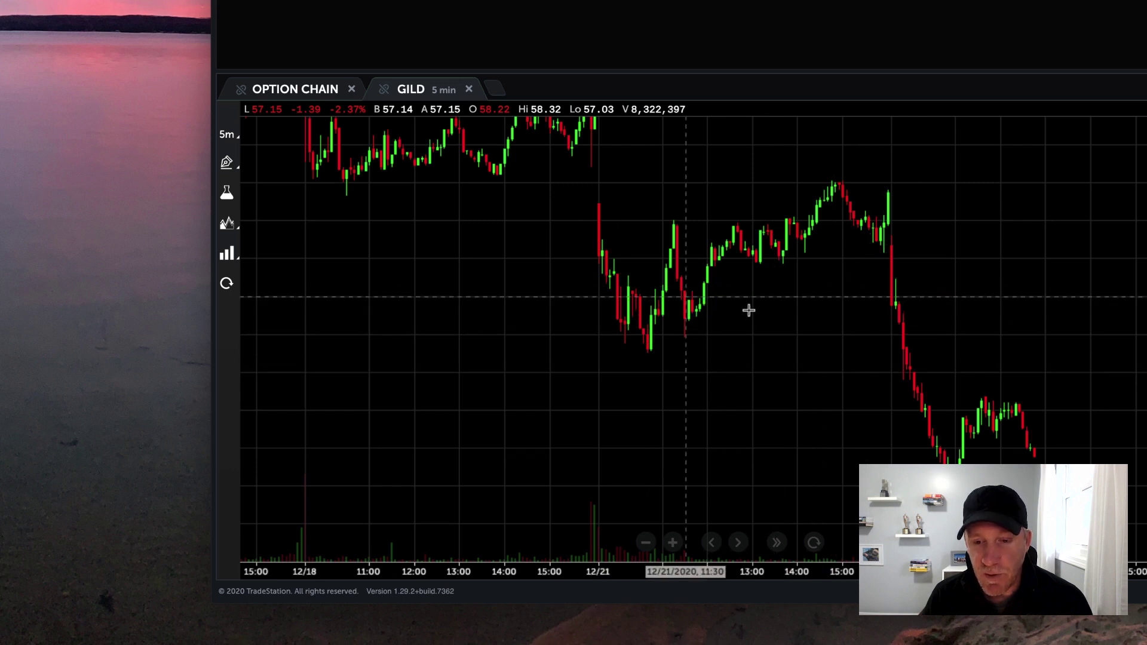
# Step: Load GILD in the option chain and check the alert's February 19, 2021 expiry
pyautogui.click(296, 89)
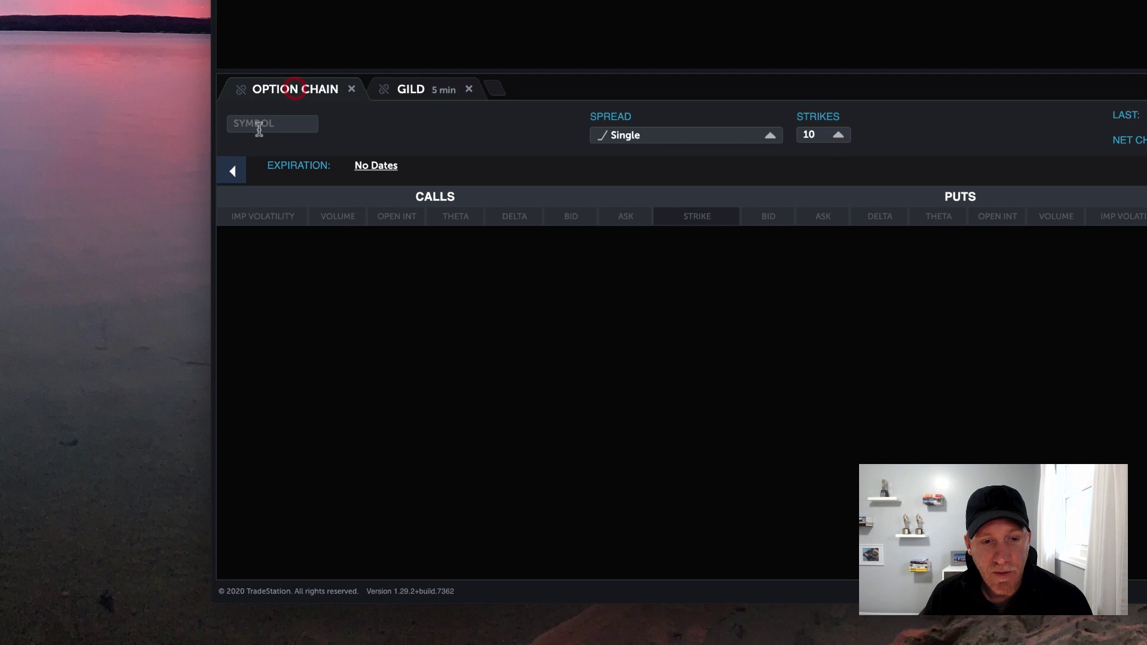
pyautogui.write('GILD')
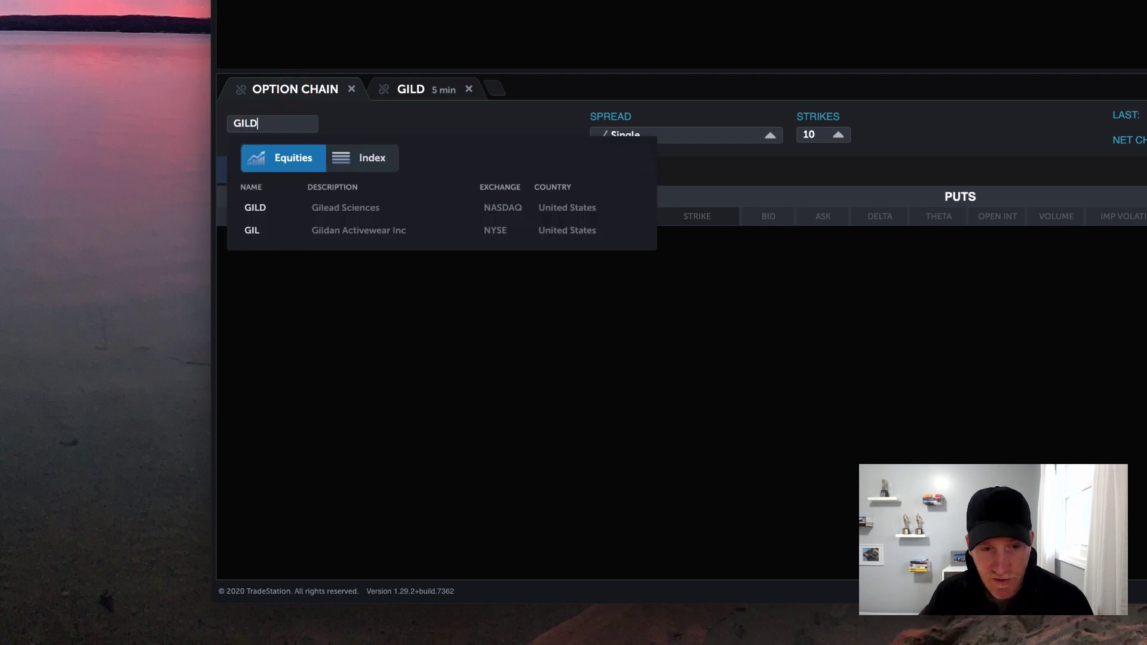
pyautogui.click(337, 204)
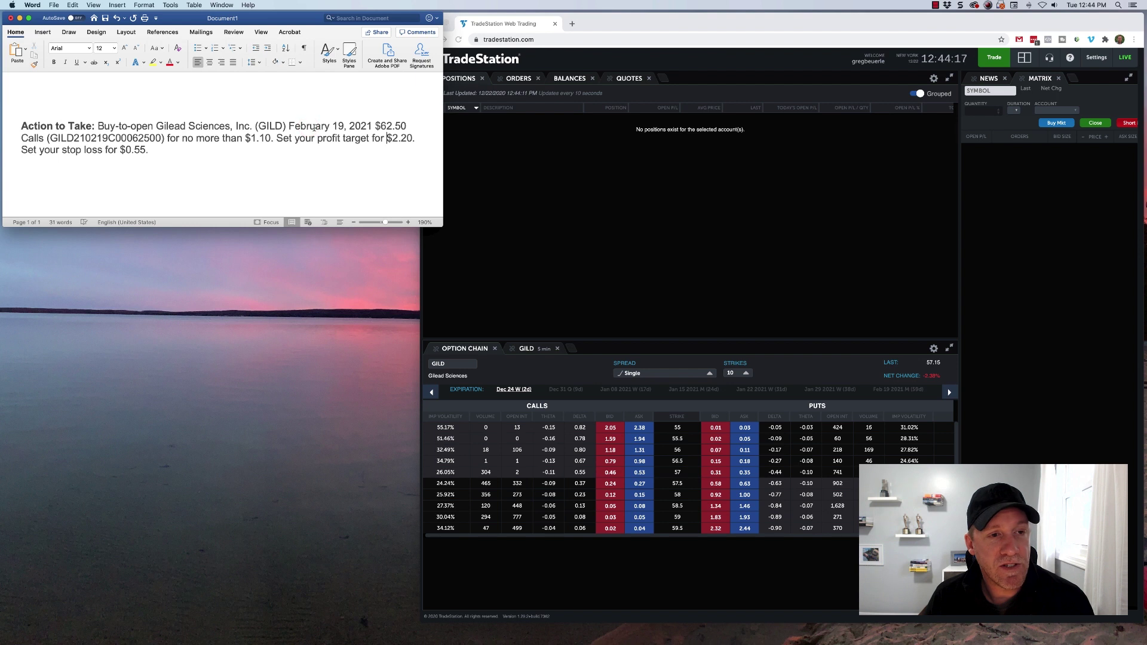
pyautogui.moveTo(289, 126); pyautogui.dragTo(370, 125)
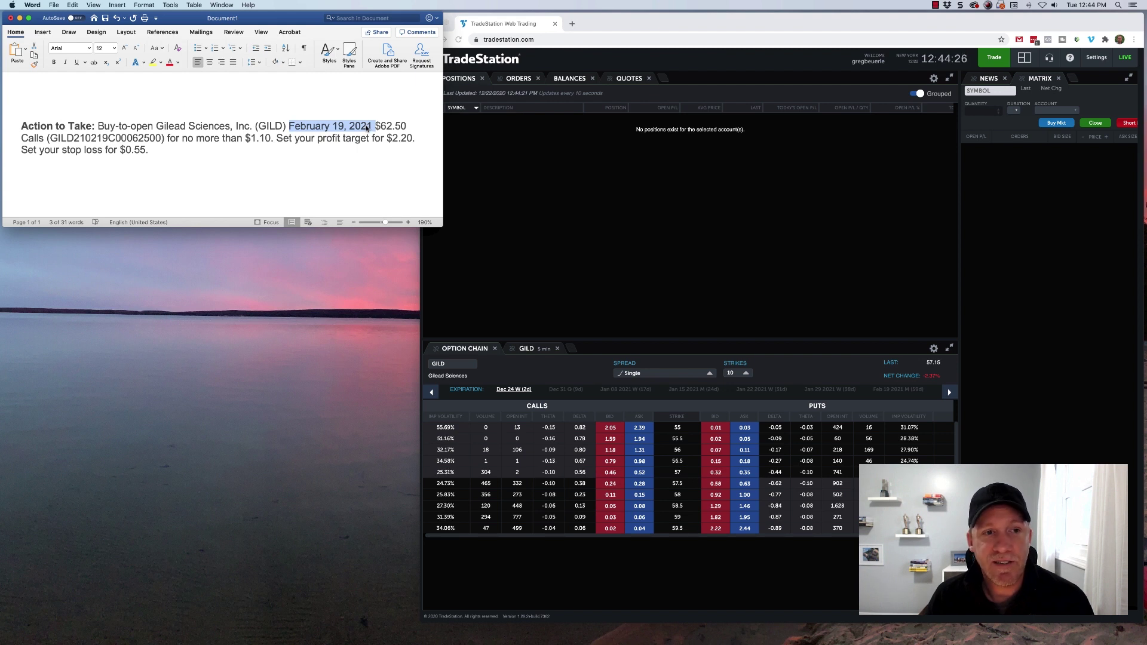
pyautogui.click(367, 128)
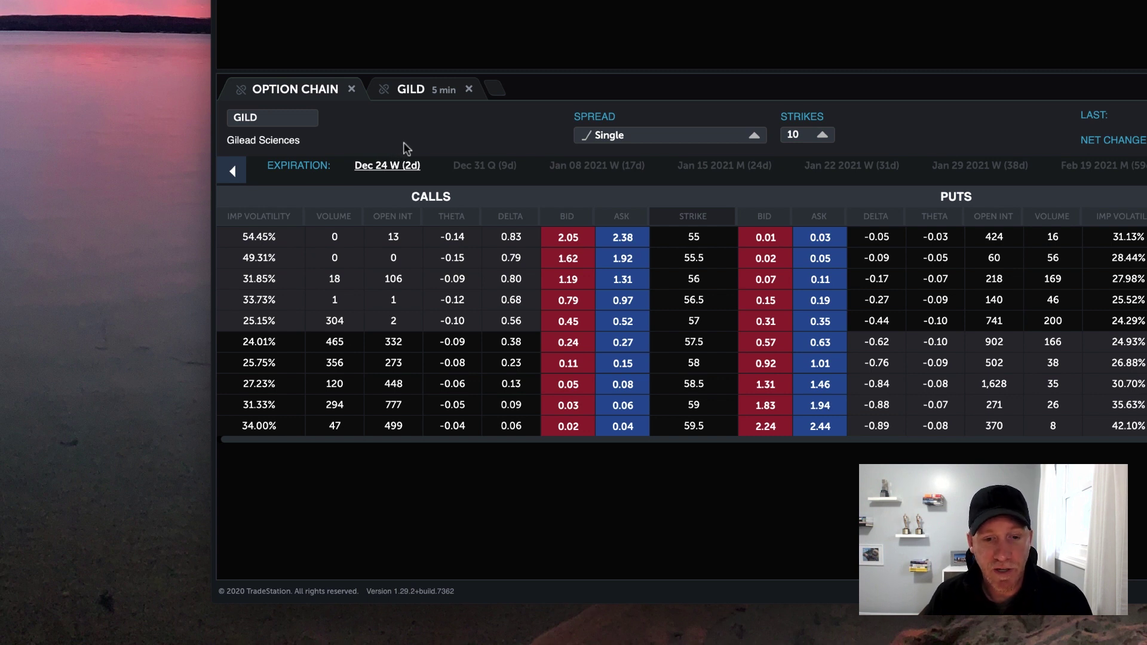
pyautogui.moveTo(730, 194)
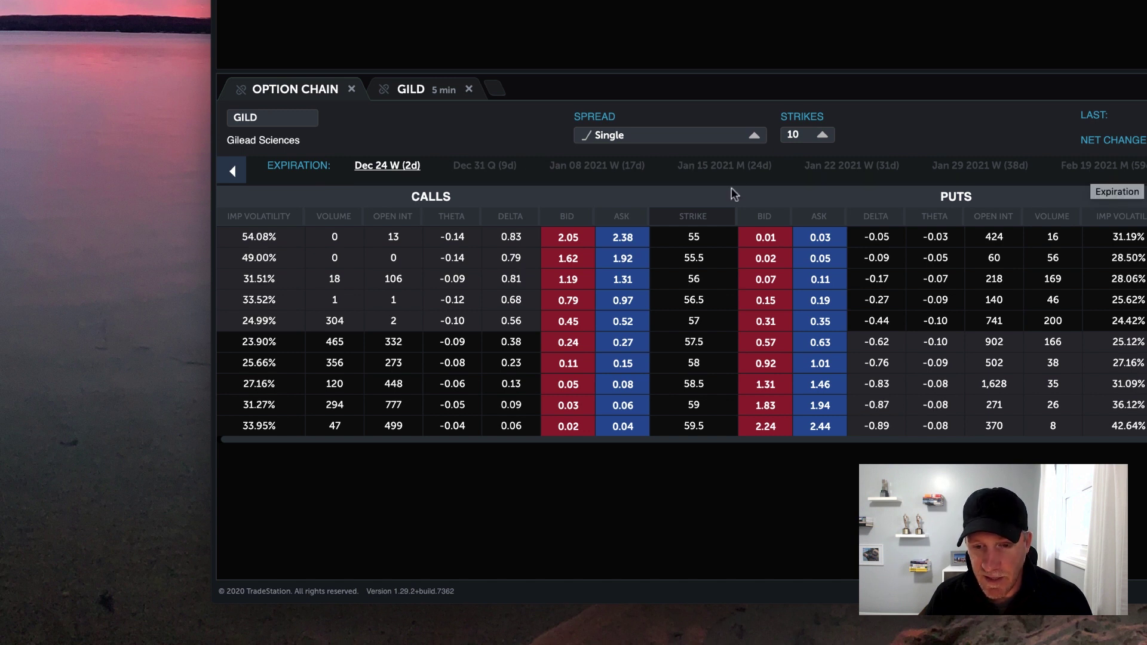
# Step: Select the Feb 19 2021 expiration in the GILD chain and recheck the trade alert
pyautogui.moveTo(733, 180); pyautogui.dragTo(811, 182)
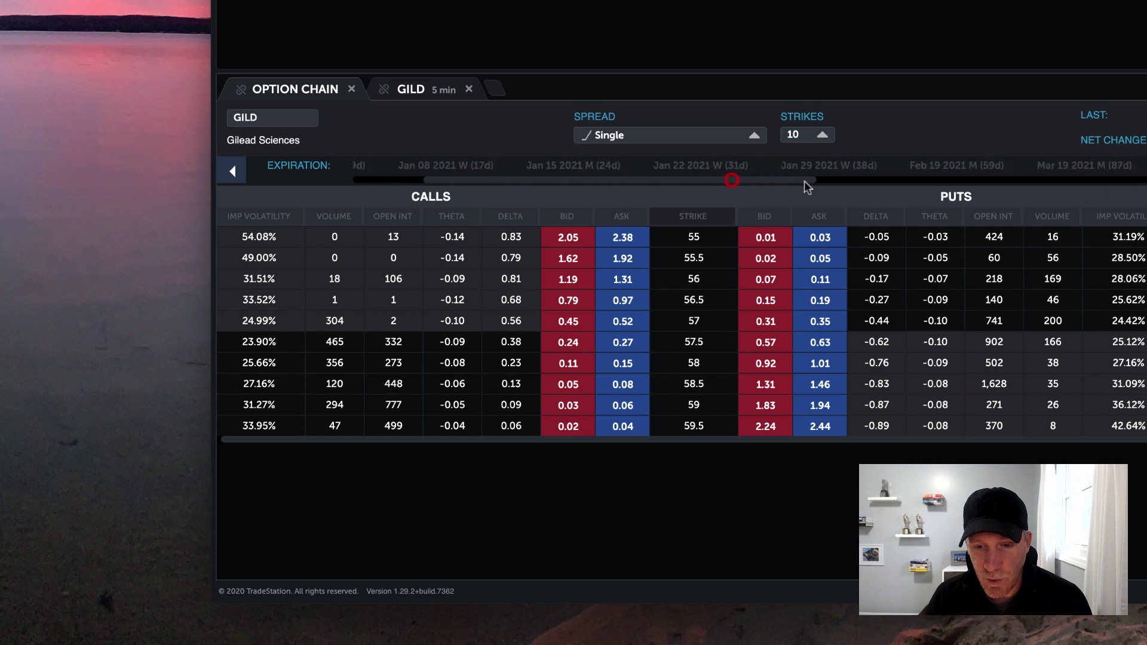
pyautogui.click(935, 171)
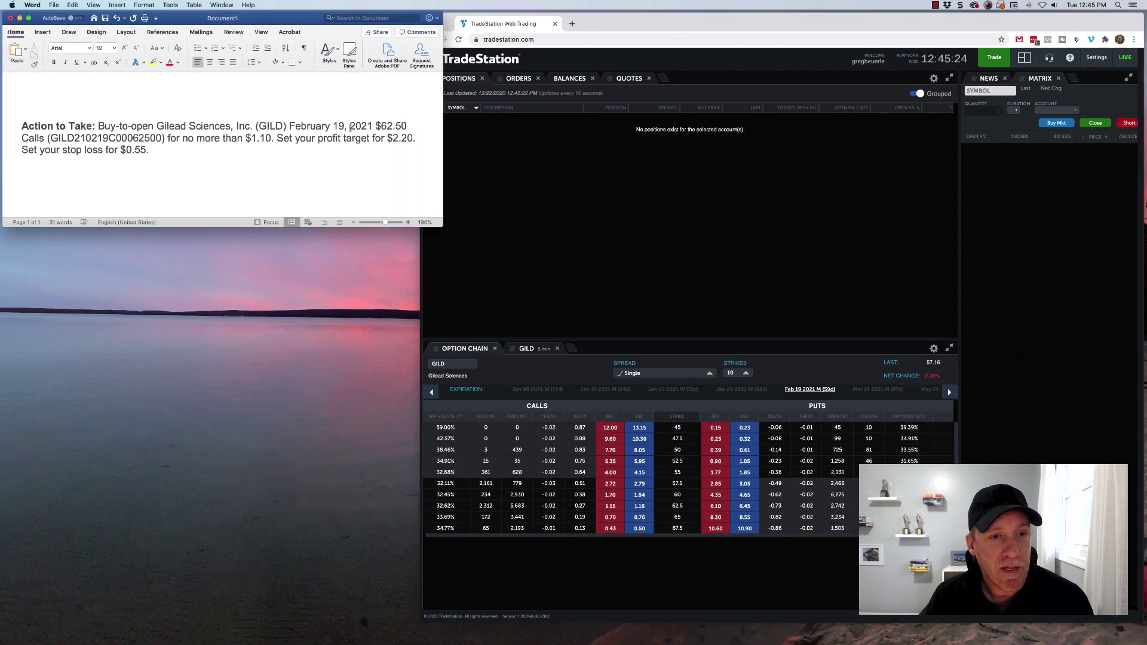
pyautogui.click(352, 126)
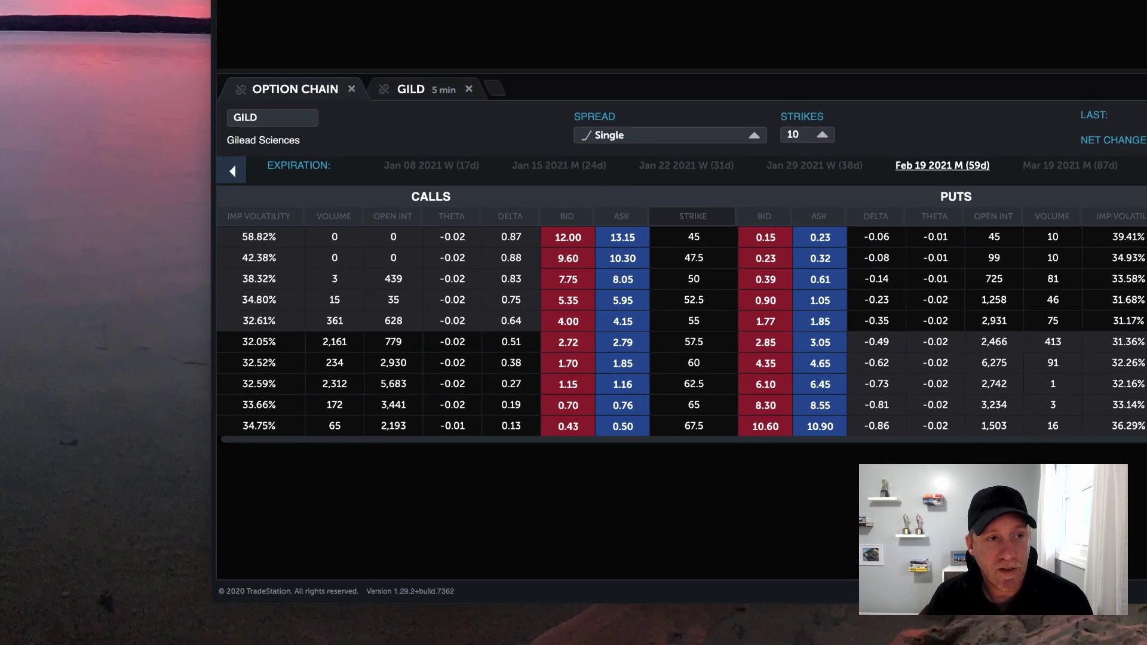
pyautogui.click(519, 141)
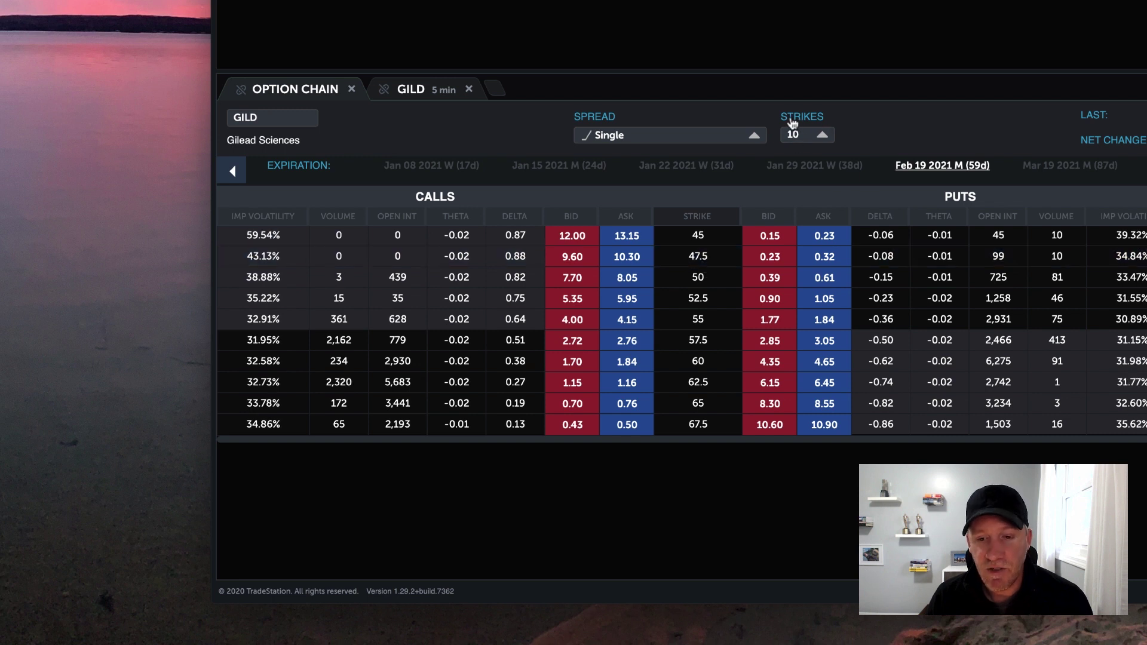
# Step: Set Strikes to All so the chain runs to 82.5 and includes 62.5
pyautogui.click(823, 135)
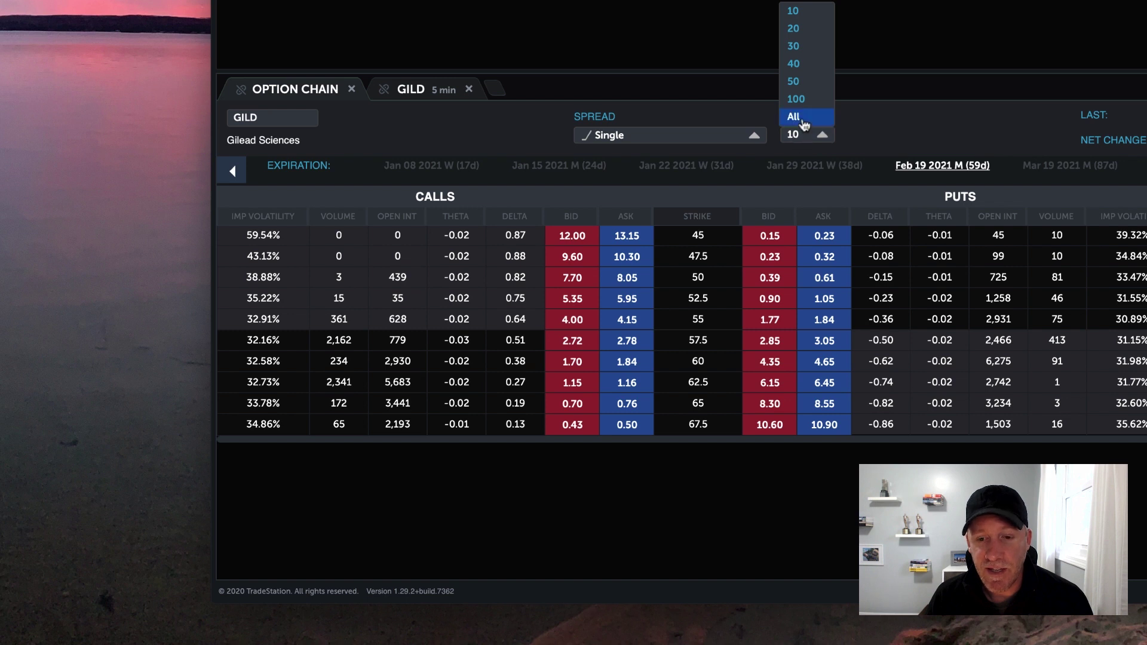
pyautogui.click(804, 125)
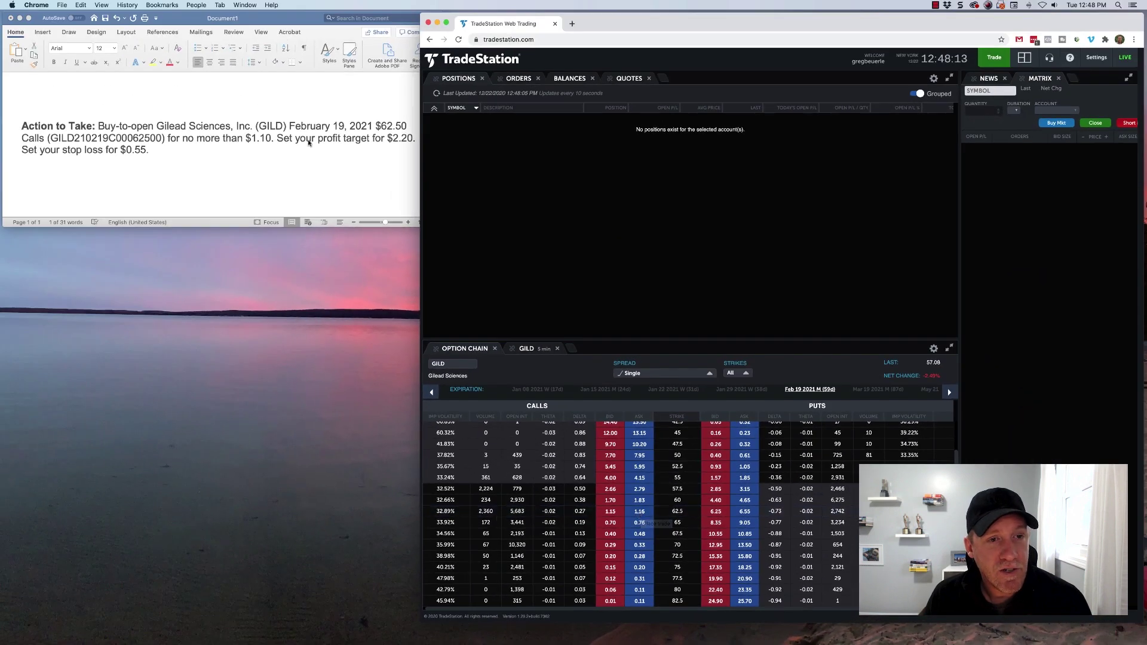
pyautogui.click(308, 141)
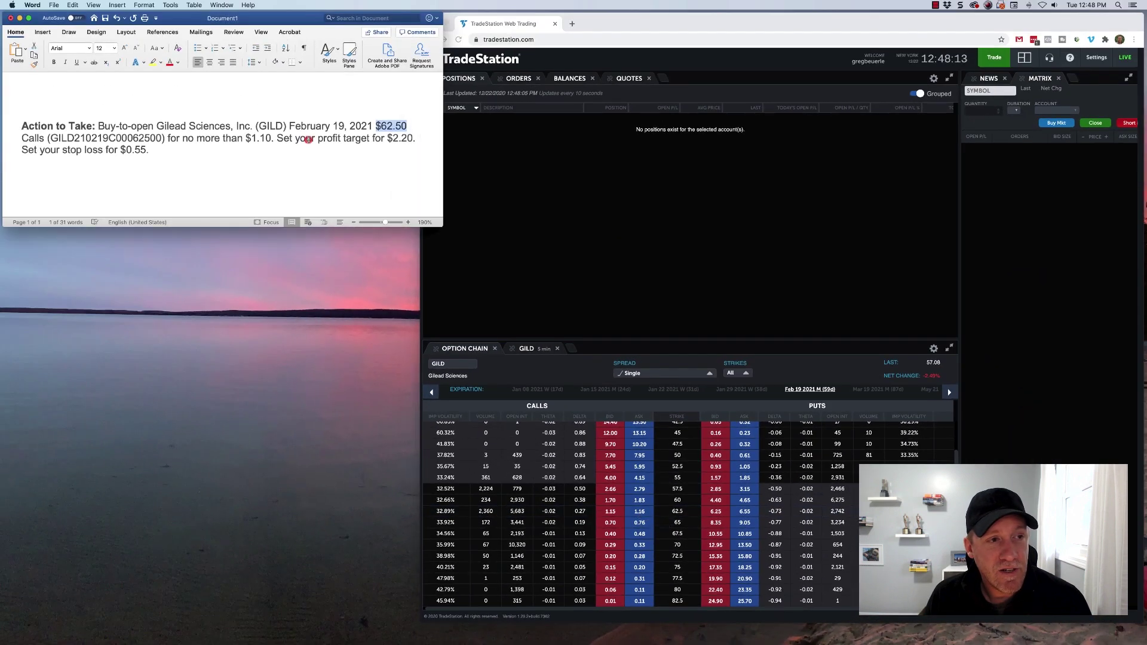
pyautogui.doubleClick(247, 138)
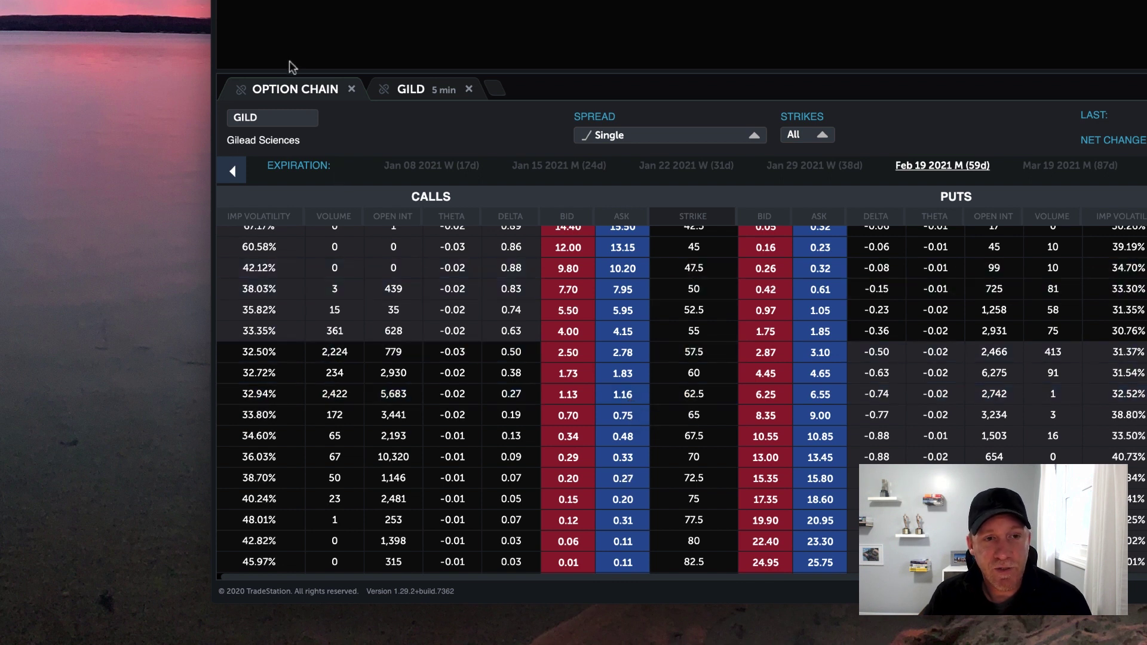
pyautogui.click(438, 90)
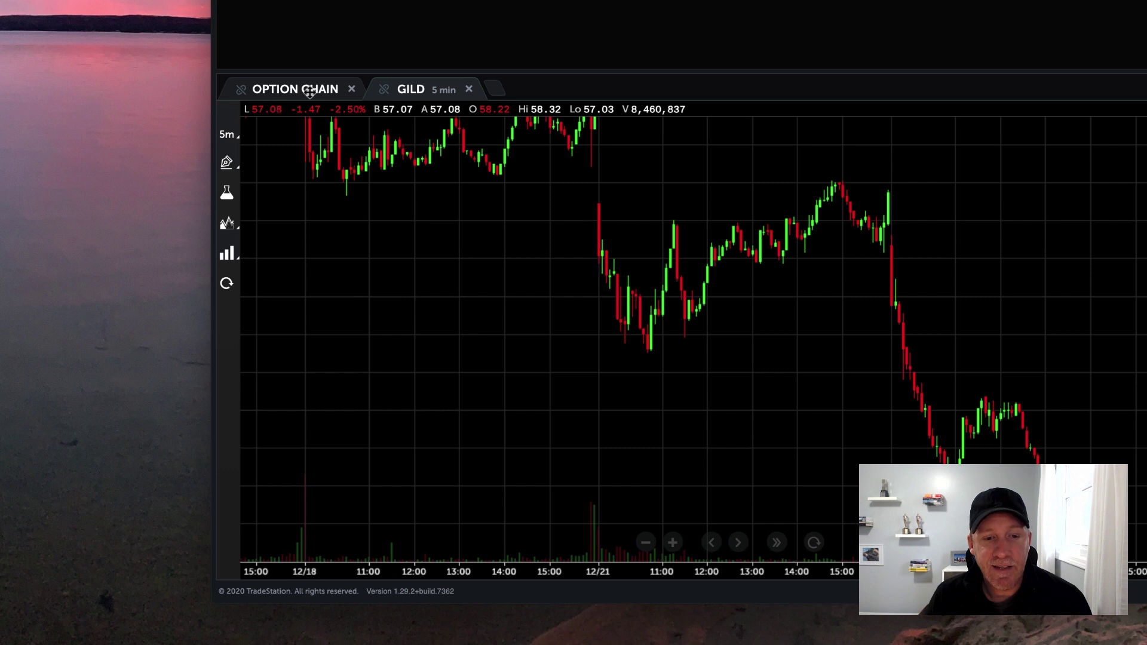
pyautogui.click(309, 91)
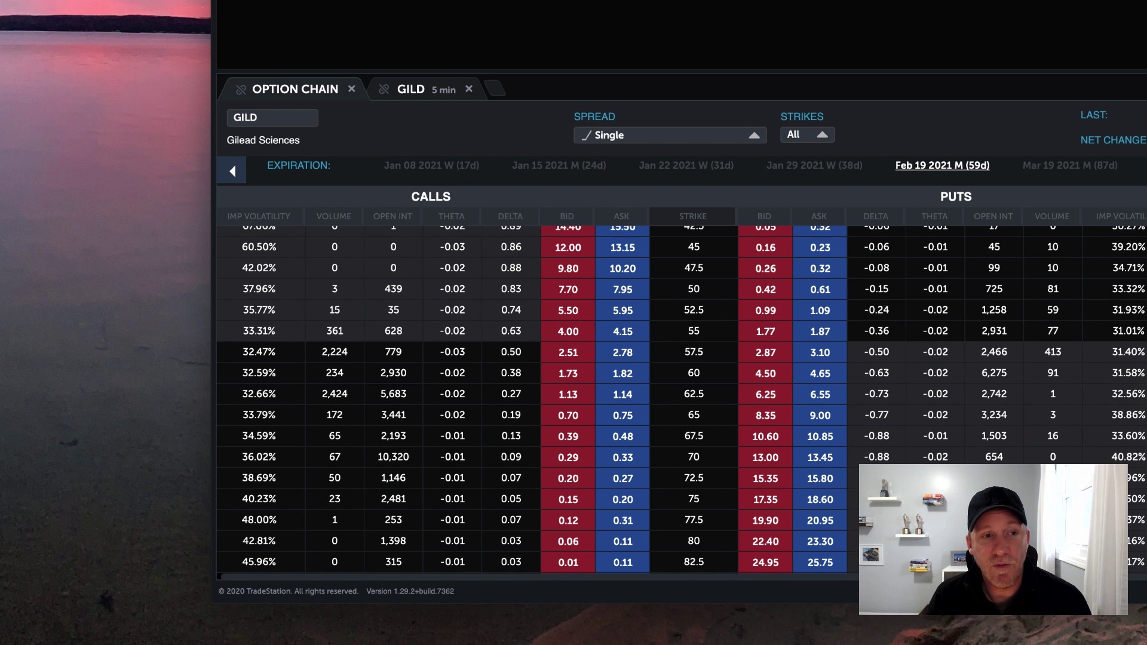
pyautogui.scroll(-1, 693, 257)
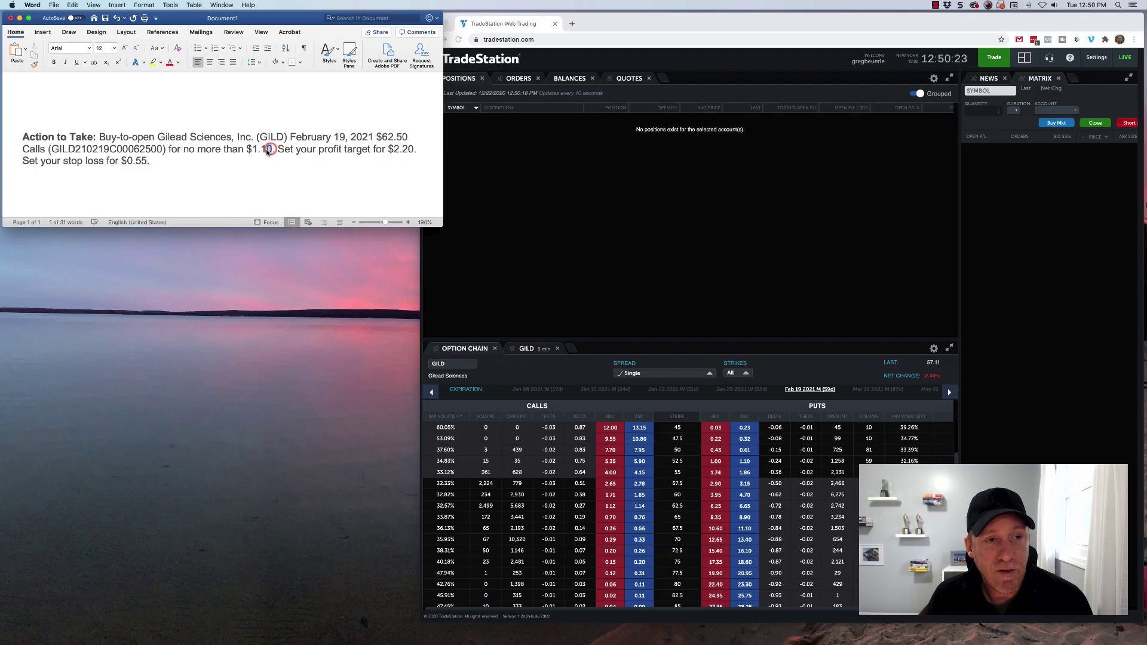
pyautogui.moveTo(388, 149); pyautogui.dragTo(412, 154)
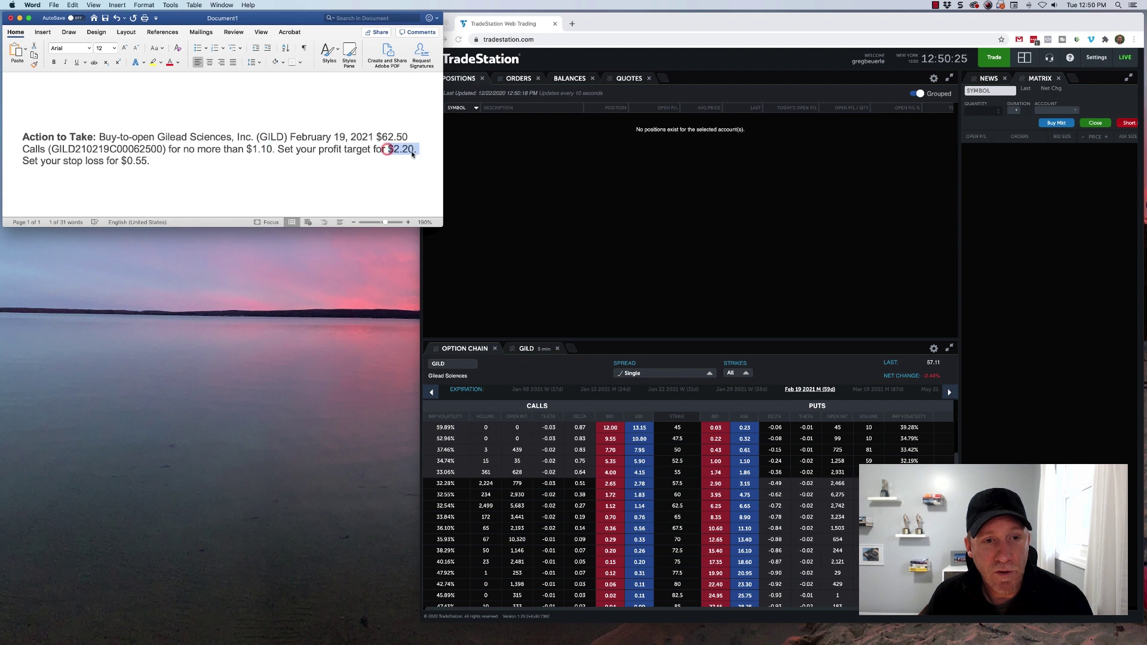
pyautogui.click(409, 151)
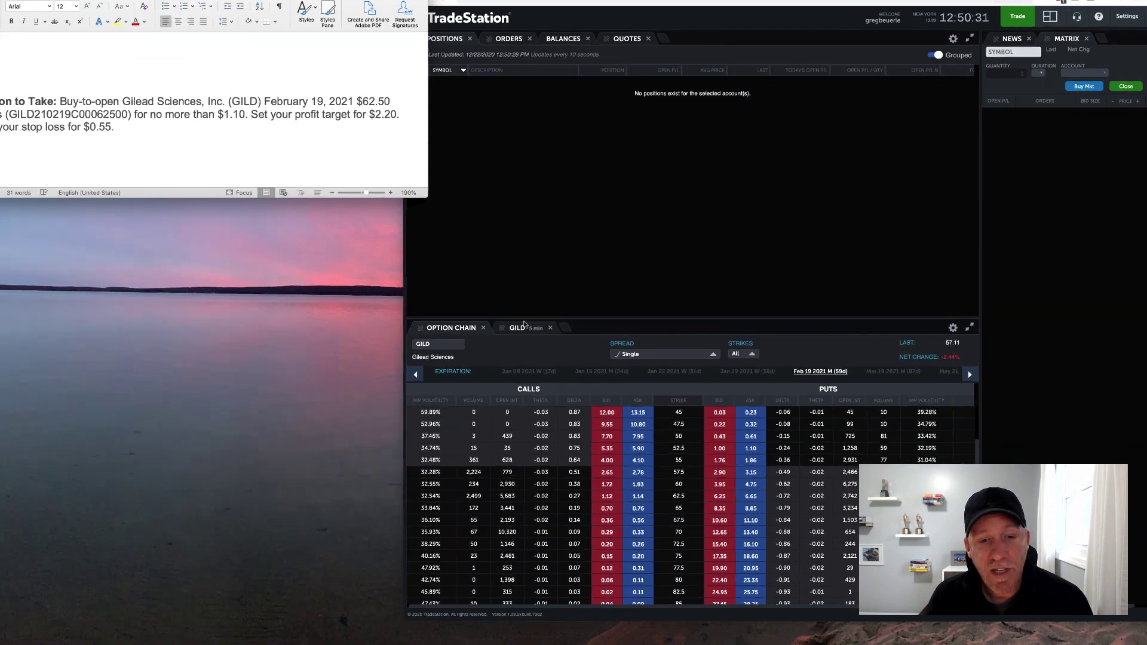
pyautogui.click(534, 328)
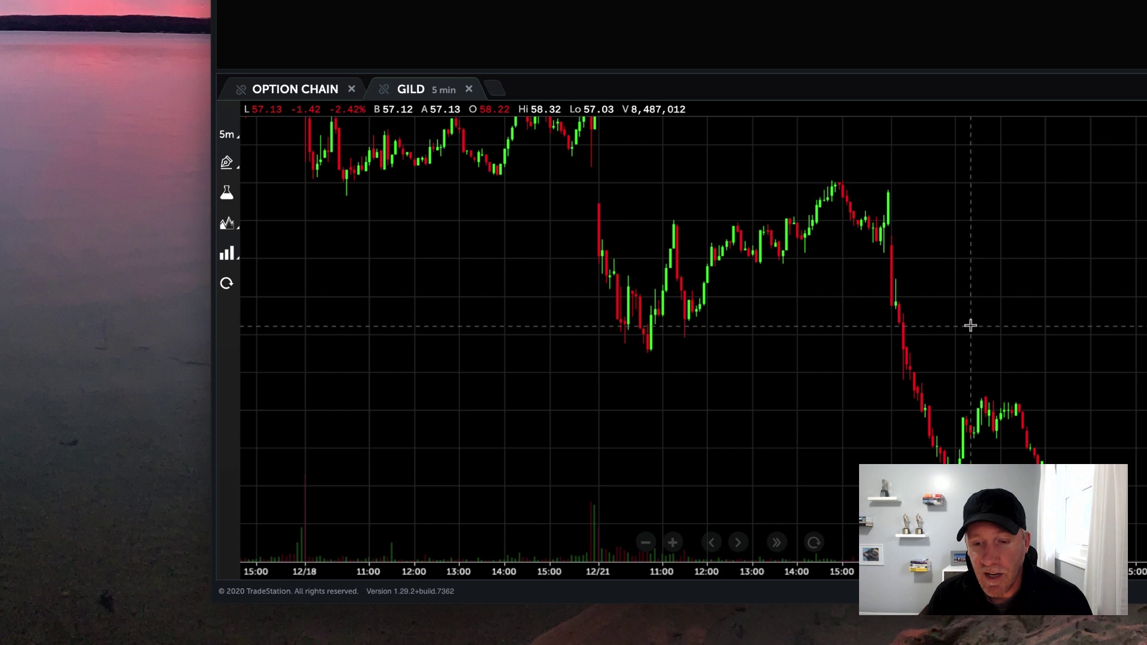
# Step: Pan the GILD 5-minute chart to bring the later 12/21 candles into view
pyautogui.moveTo(971, 325); pyautogui.dragTo(842, 207)
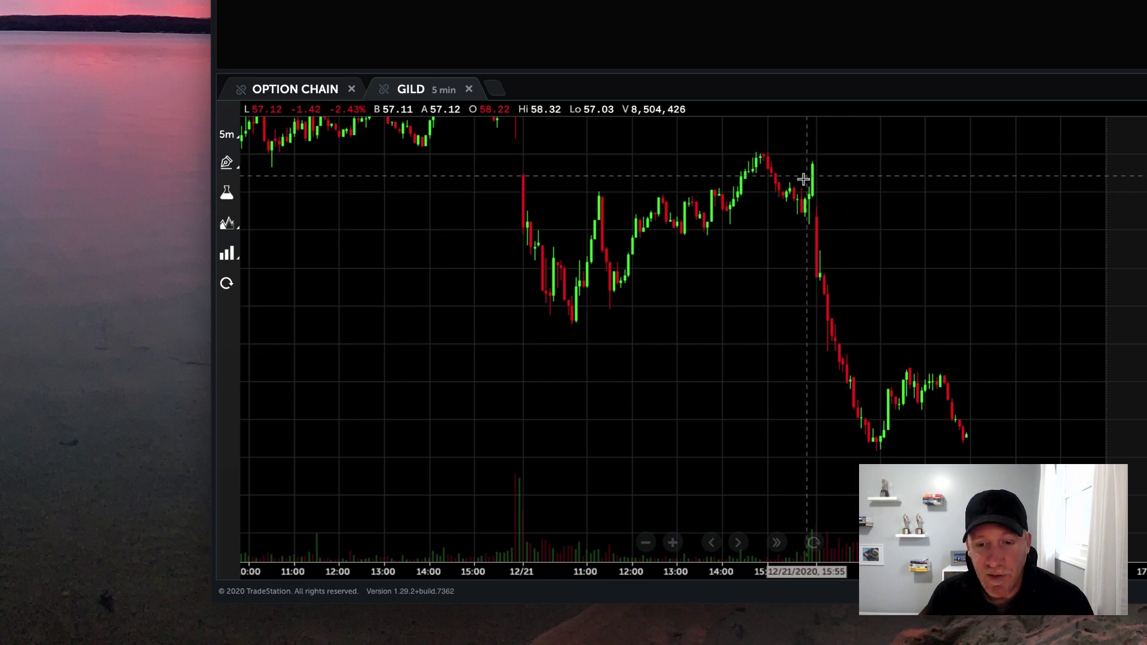
pyautogui.moveTo(617, 174); pyautogui.dragTo(855, 333)
pyautogui.moveTo(587, 323); pyautogui.dragTo(923, 348)
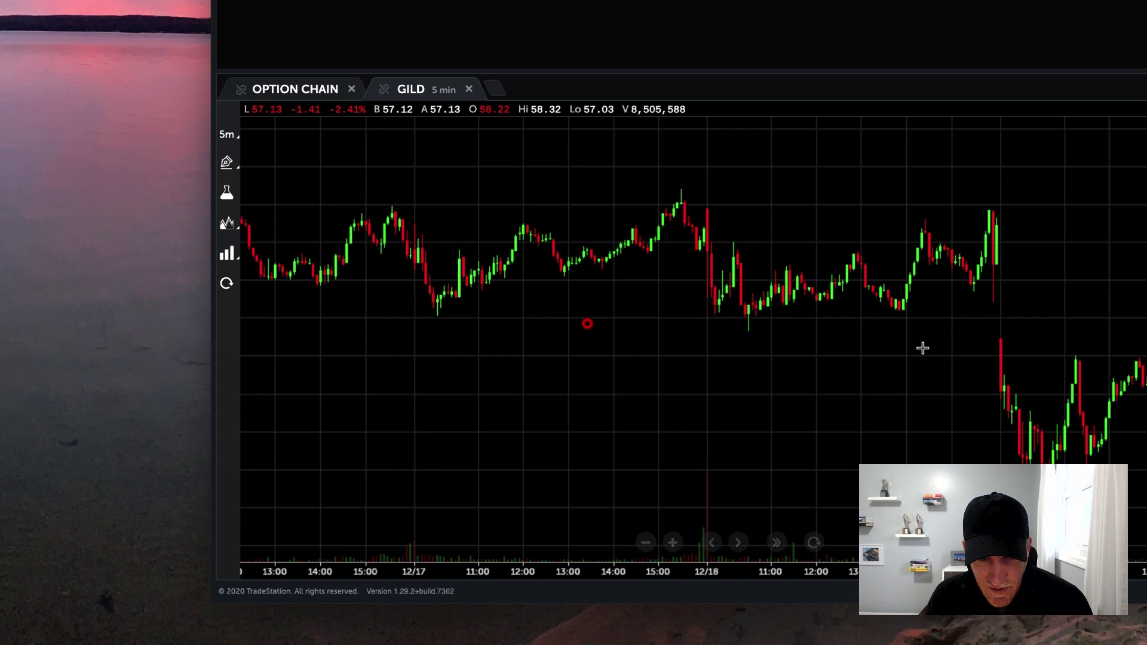
pyautogui.moveTo(545, 287)
pyautogui.mouseDown()
pyautogui.moveTo(747, 311)
pyautogui.moveTo(371, 263)
pyautogui.mouseUp()
pyautogui.moveTo(903, 294); pyautogui.dragTo(574, 241)
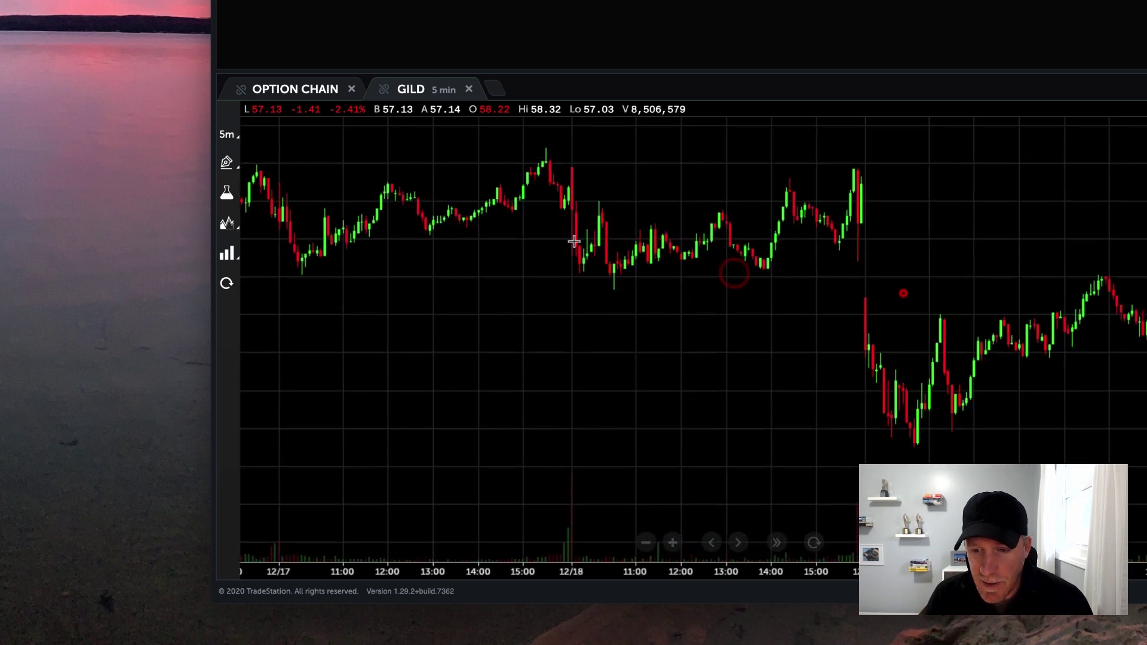
pyautogui.moveTo(461, 270); pyautogui.dragTo(690, 395)
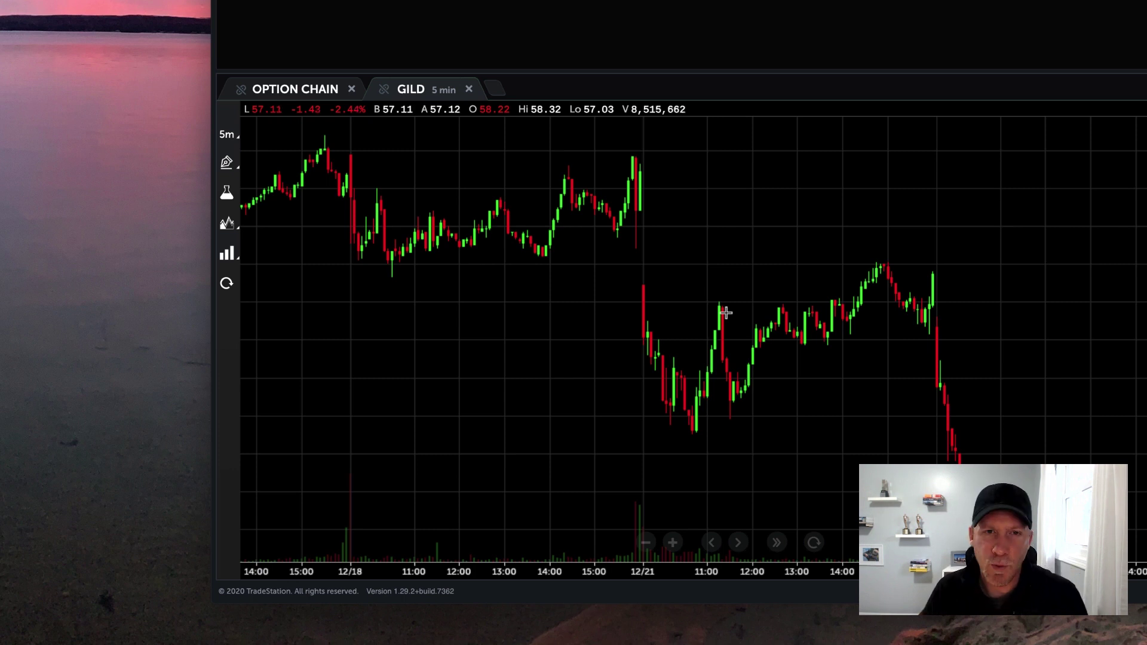
pyautogui.moveTo(957, 366); pyautogui.dragTo(735, 226)
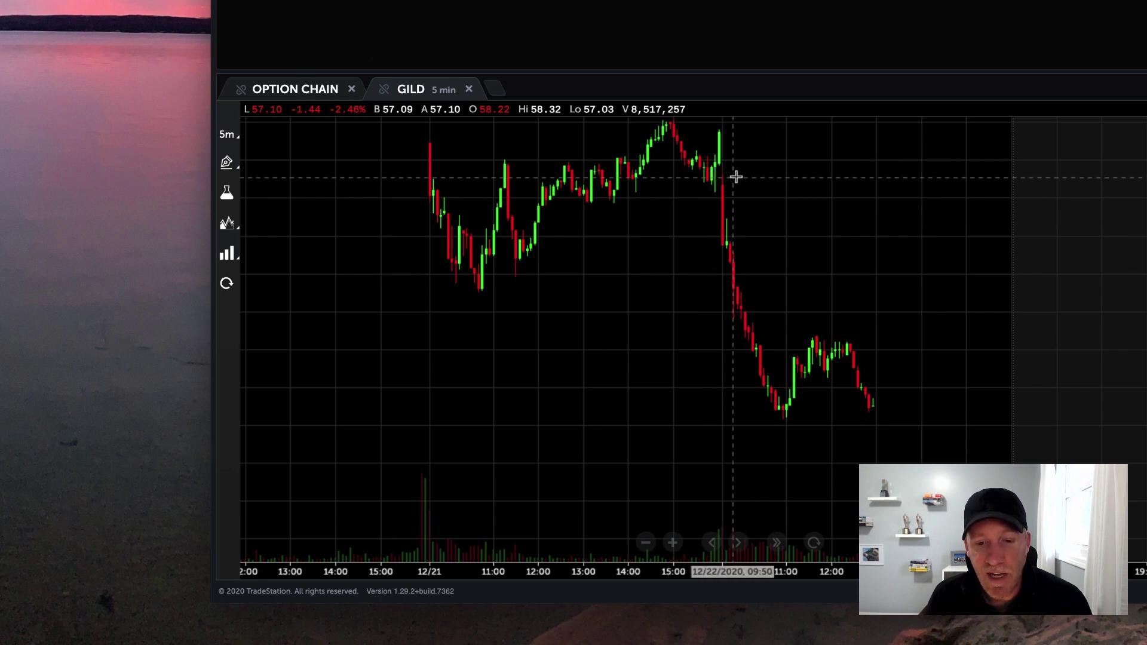
# Step: Pan the GILD 5-minute chart to the latest 12/22 candles, checking the option chain between pans
pyautogui.moveTo(736, 177); pyautogui.dragTo(705, 213)
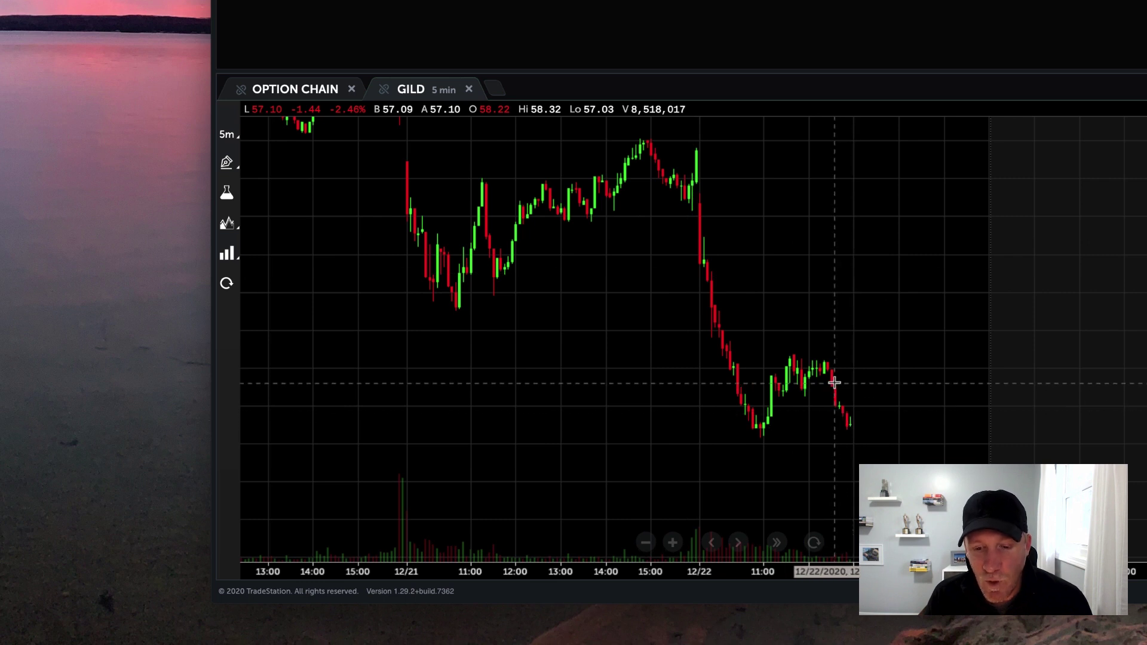
pyautogui.moveTo(881, 384); pyautogui.dragTo(816, 320)
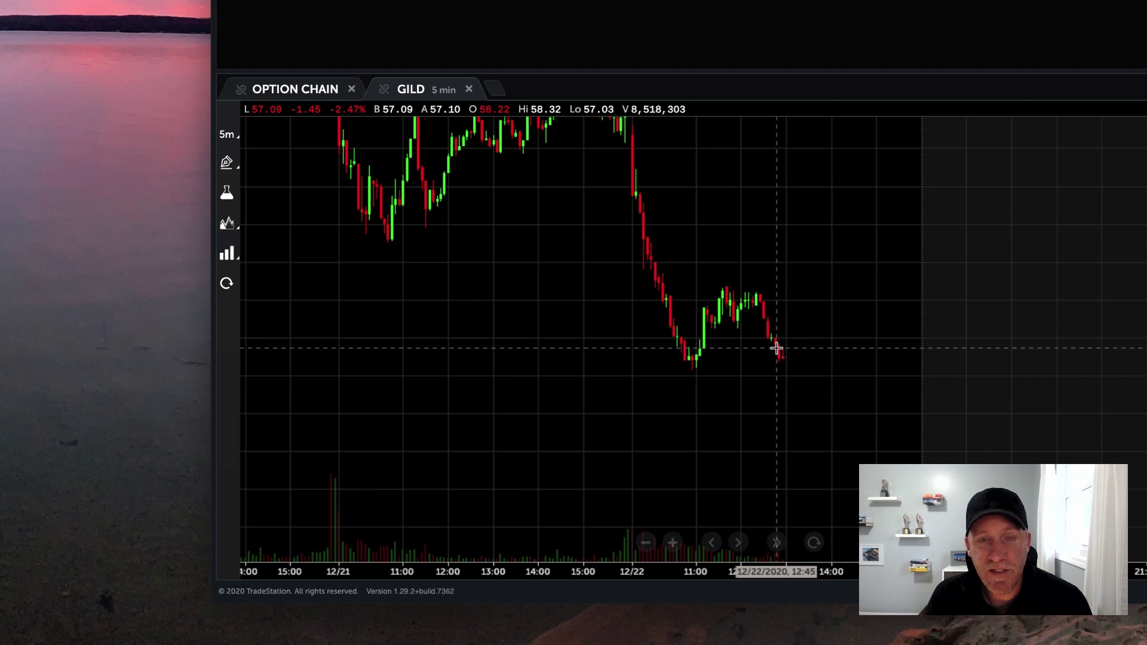
pyautogui.click(301, 87)
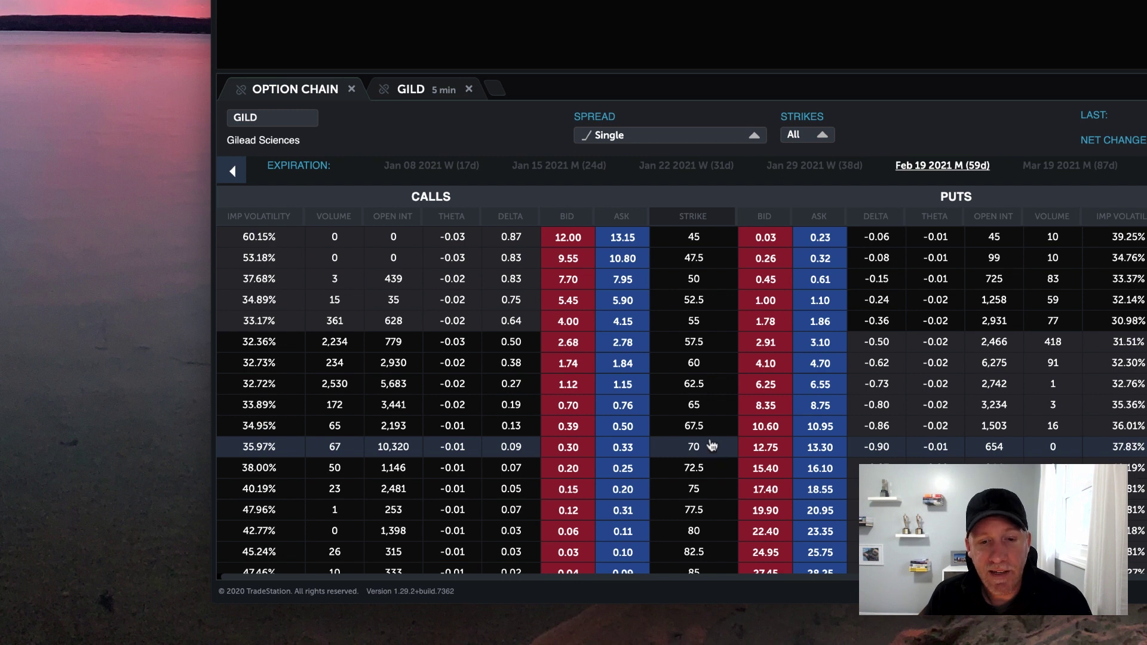
pyautogui.click(435, 90)
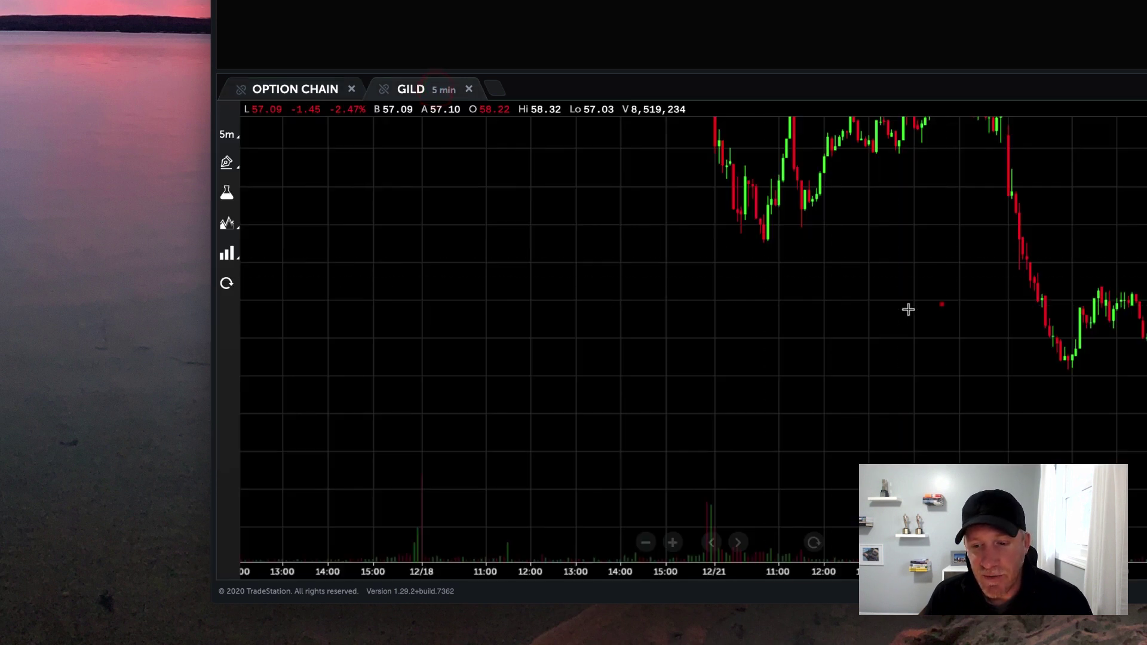
pyautogui.moveTo(940, 304); pyautogui.dragTo(585, 307)
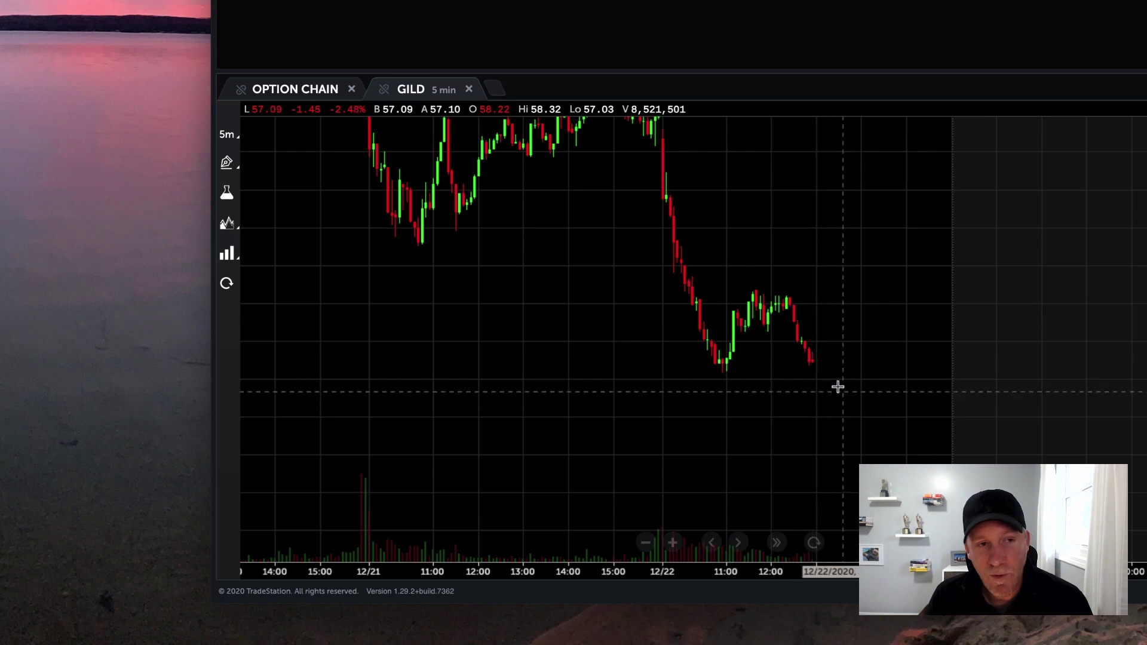
pyautogui.click(297, 88)
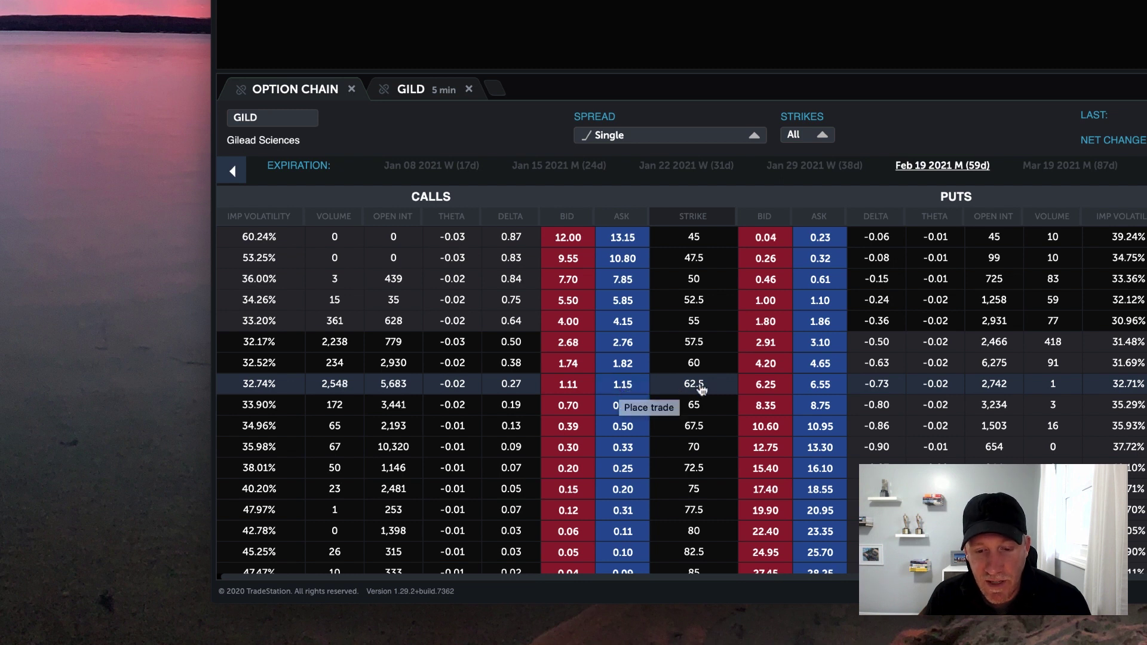
# Step: Start a buy order for the GILD Feb 19 62.5 call at its 1.15 ask
pyautogui.click(624, 385)
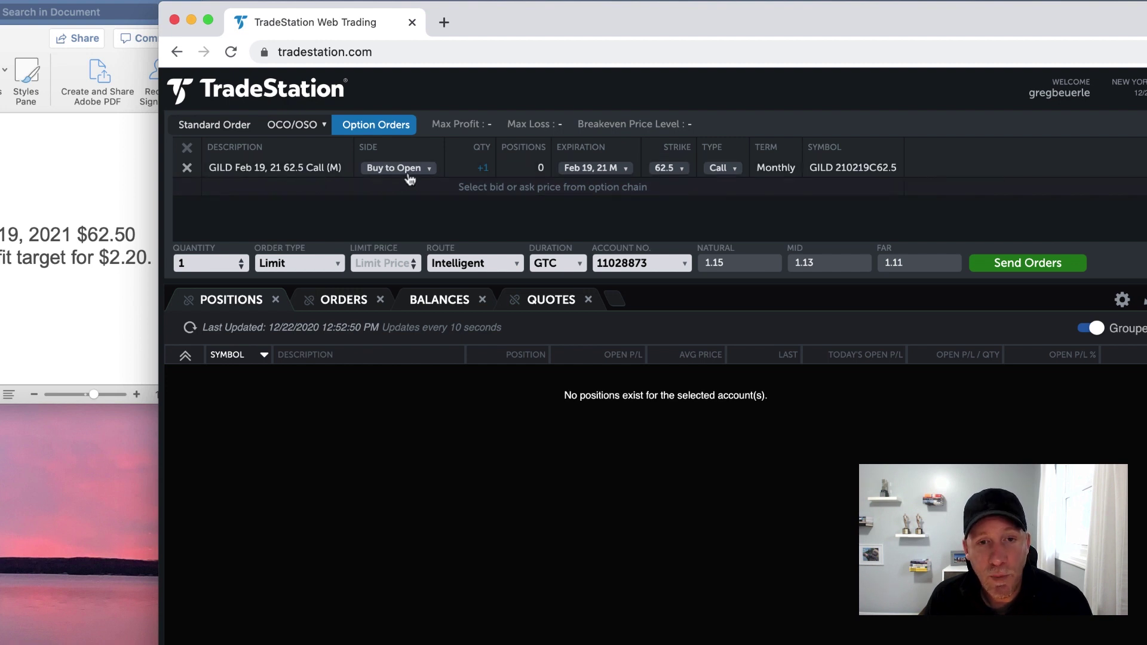
pyautogui.click(428, 169)
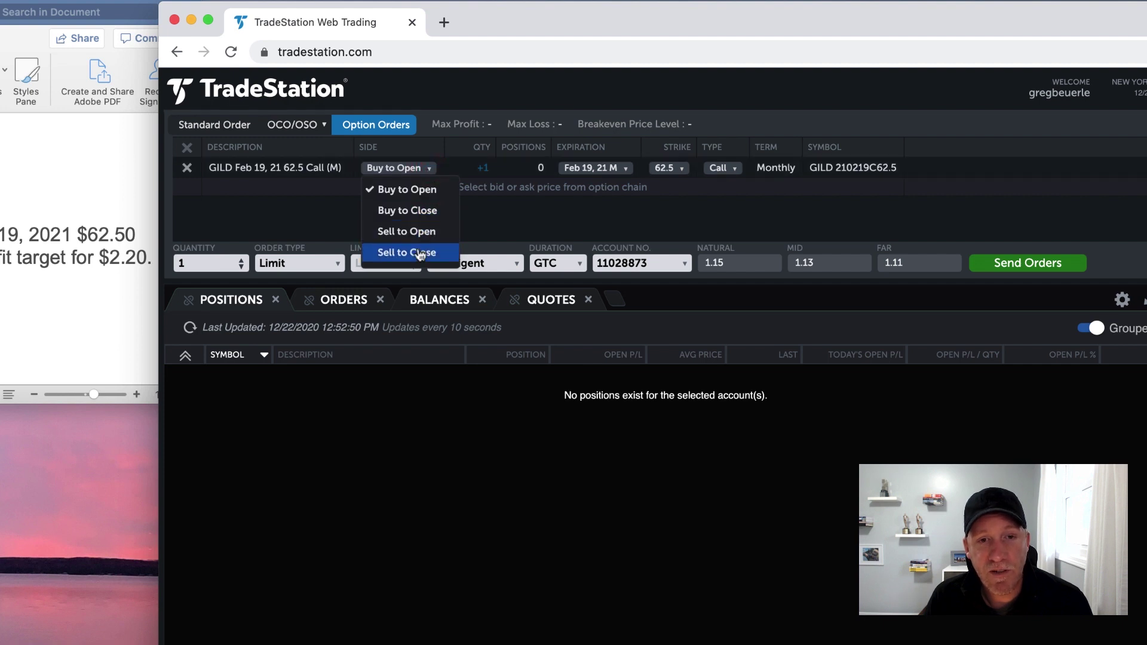
pyautogui.click(427, 170)
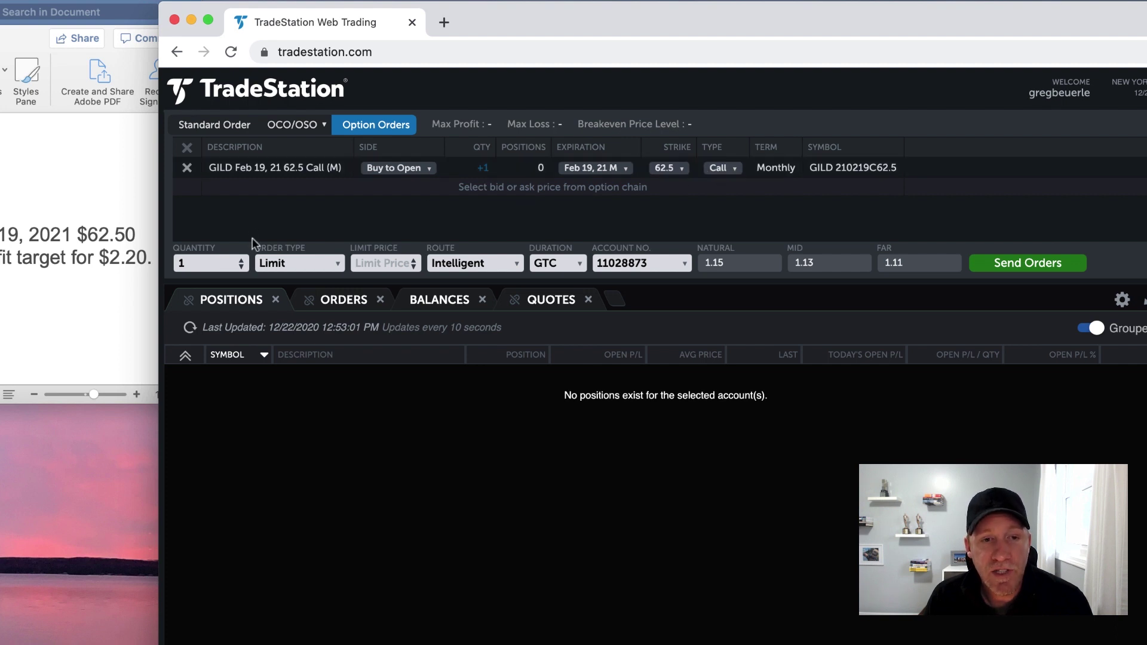
# Step: Keep Limit as the GILD call's order type and enter a 1,10 limit price
pyautogui.click(335, 265)
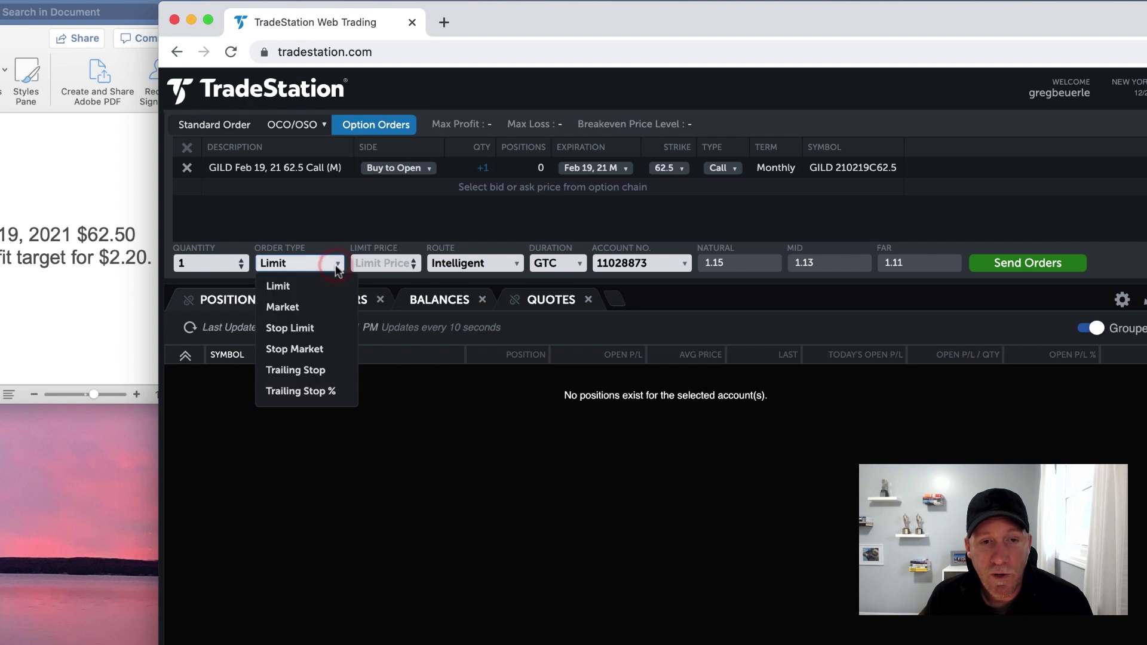
pyautogui.click(297, 288)
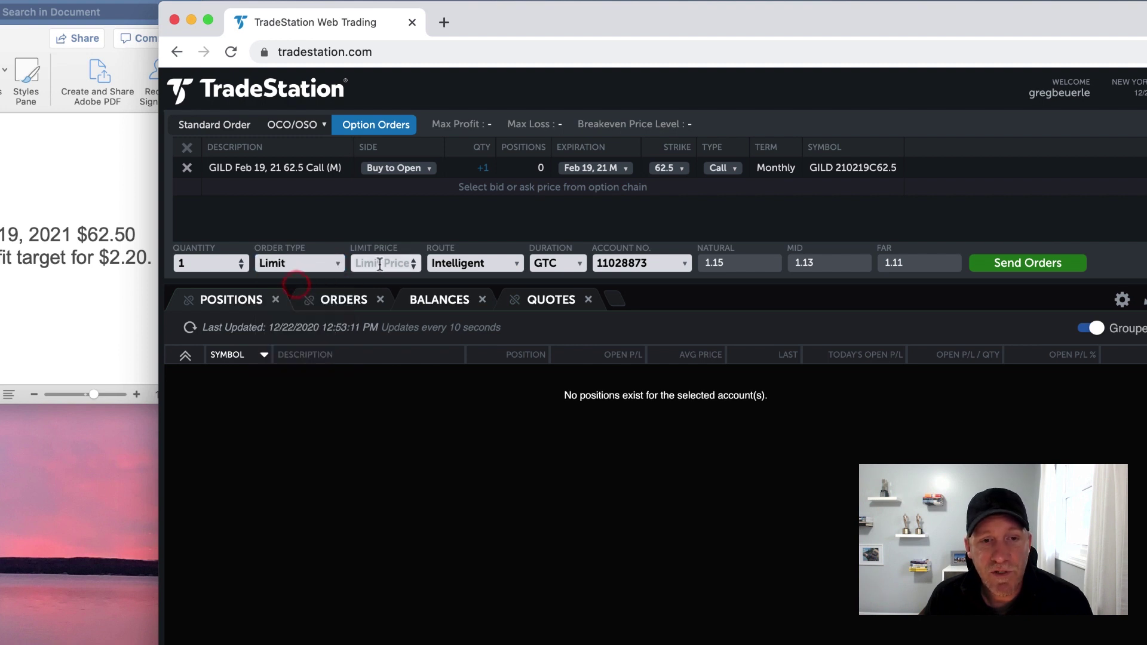
pyautogui.click(334, 263)
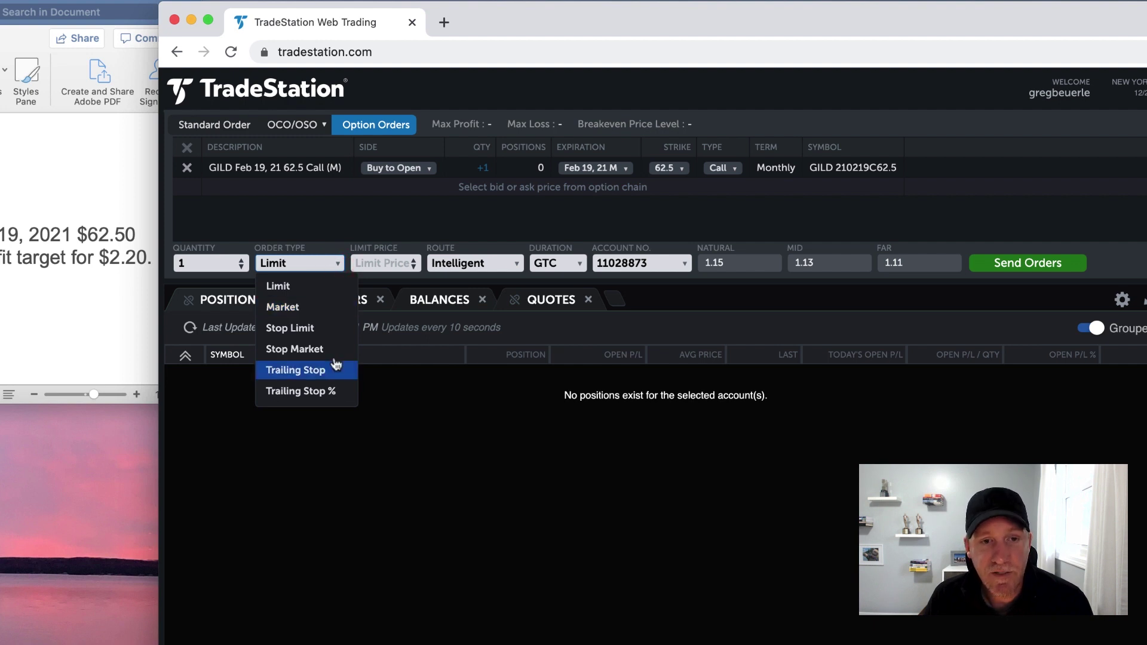
pyautogui.click(306, 287)
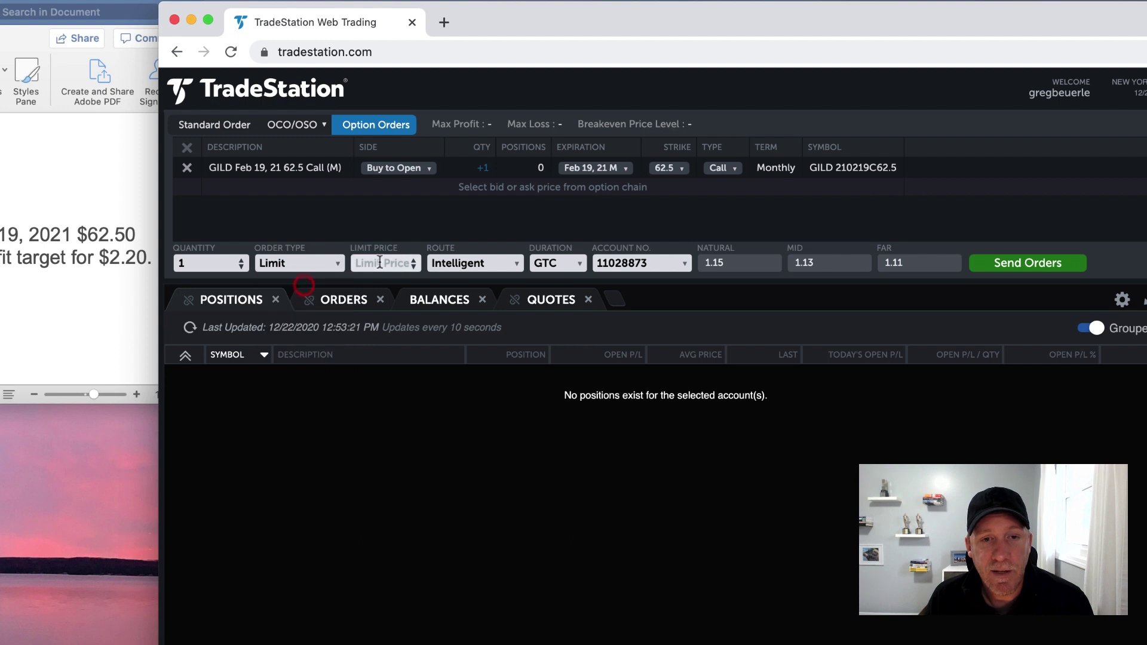
pyautogui.click(380, 263)
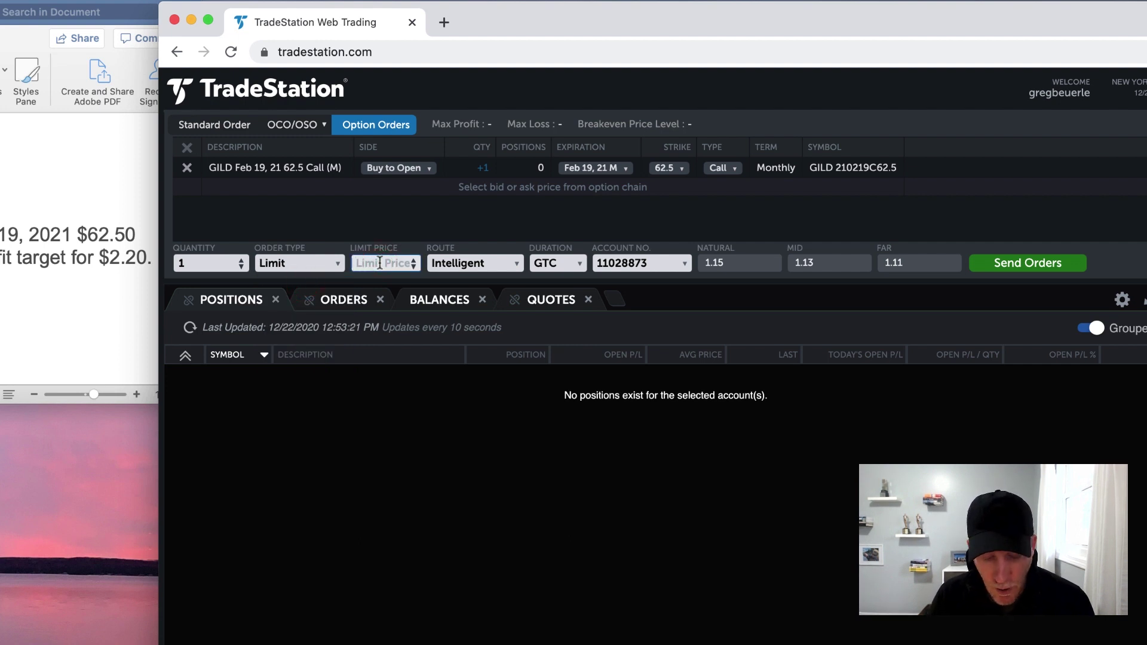
pyautogui.write('1,10')
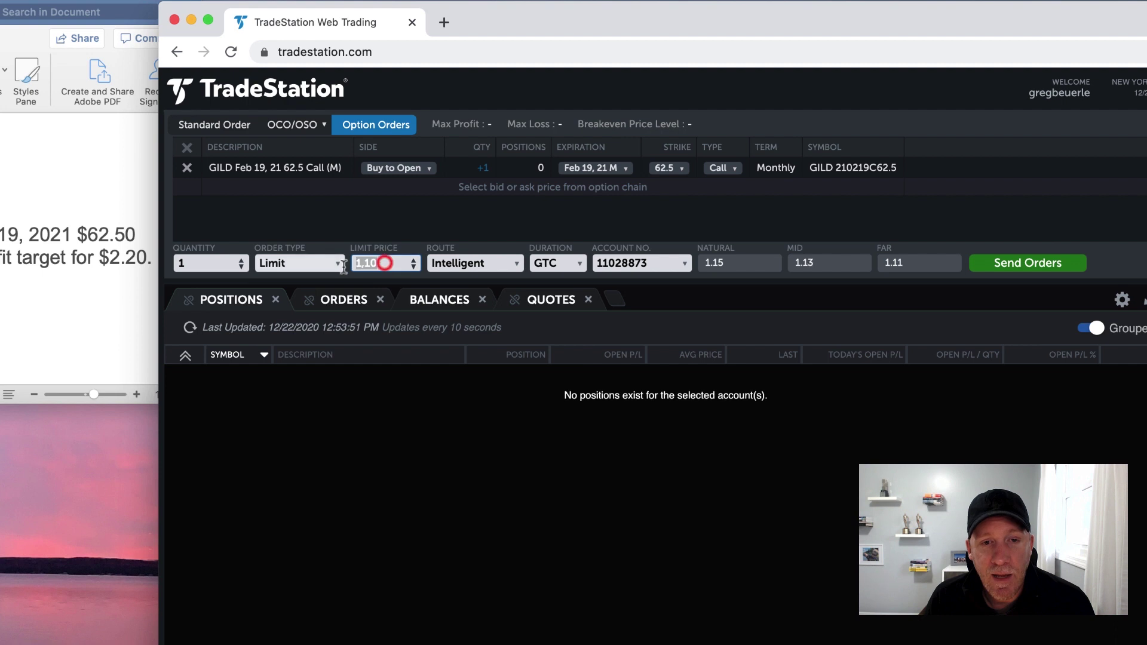
# Step: Correct the limit price entry so it reads 1.10
pyautogui.write('1.15')
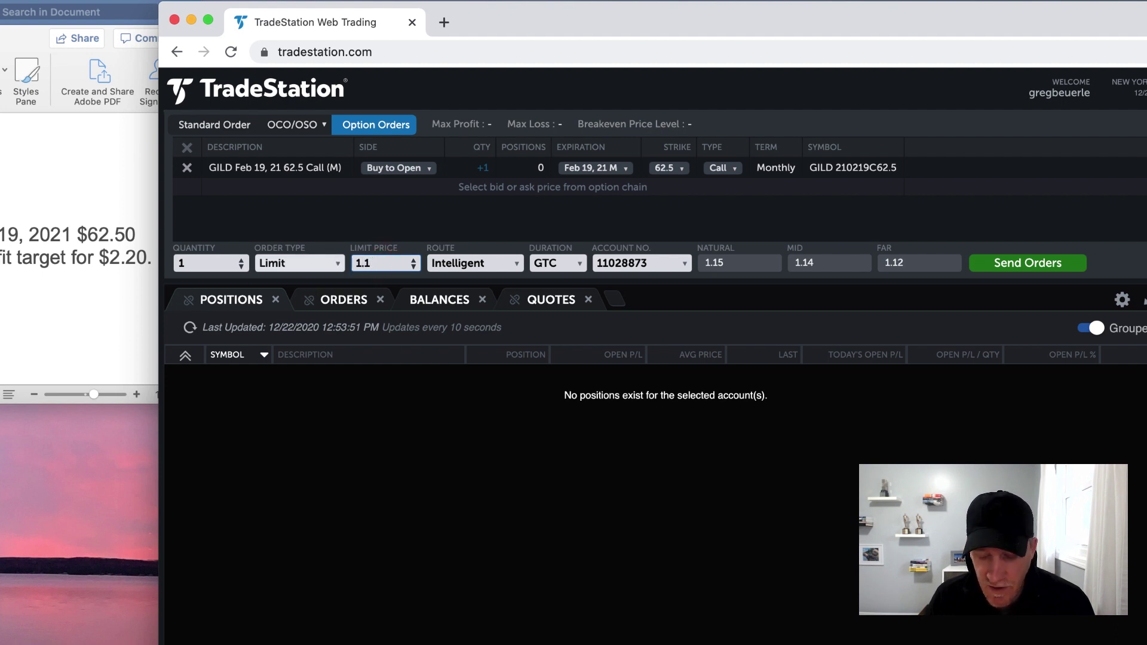
pyautogui.write('0')
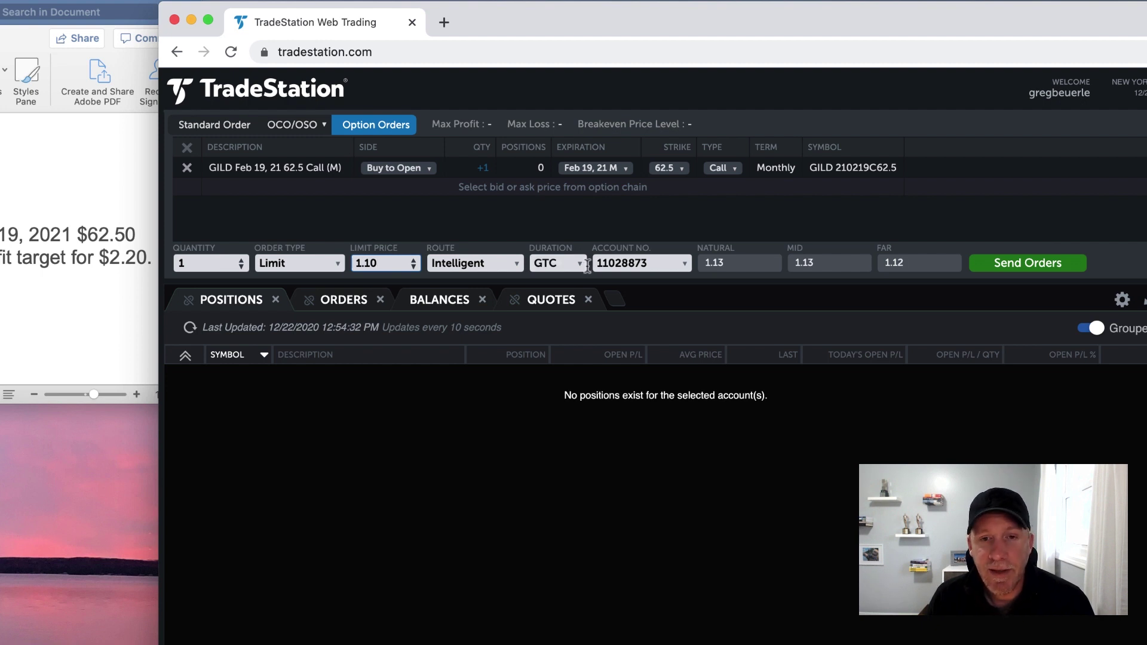
pyautogui.click(580, 263)
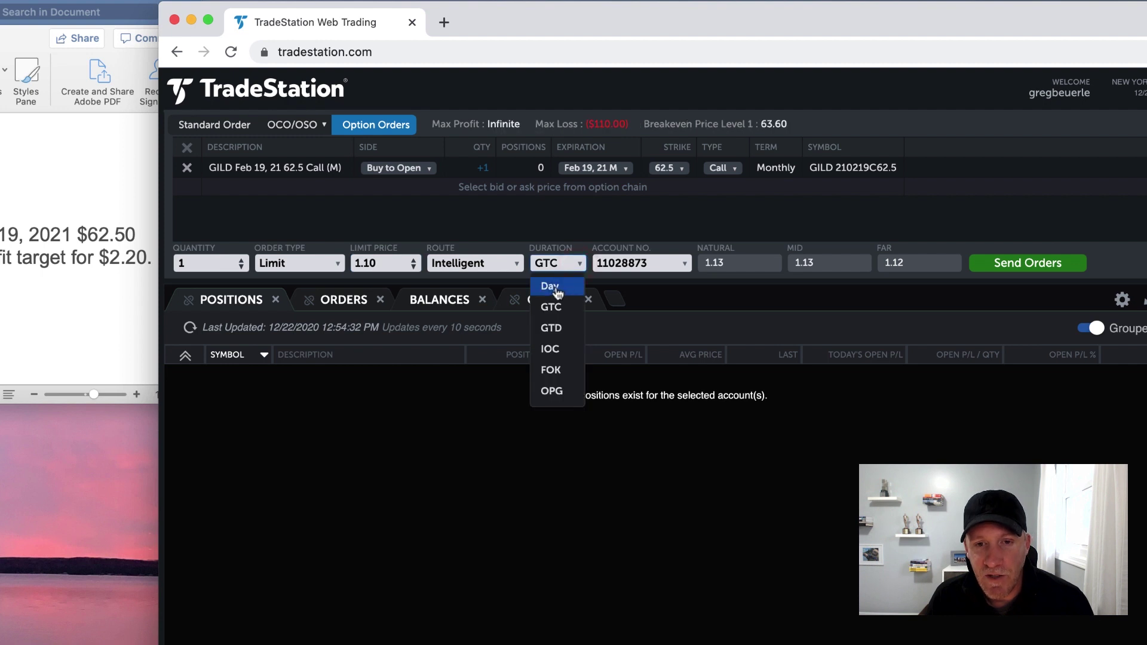
# Step: Set the order duration to GTC, keeping Intelligent routing
pyautogui.click(558, 291)
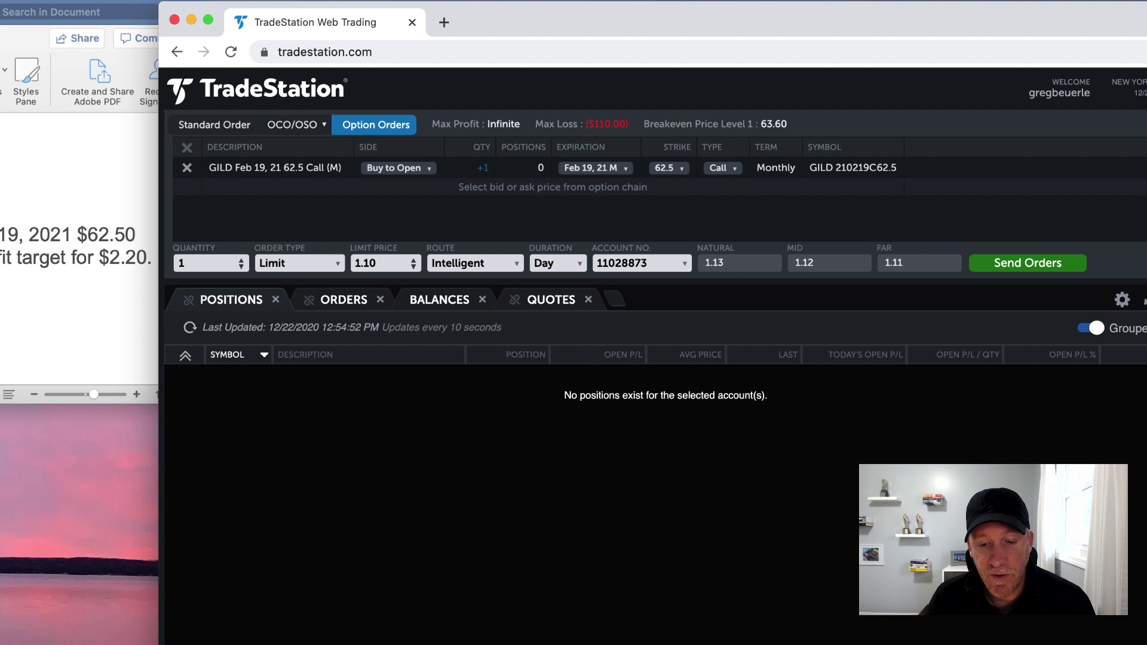
pyautogui.click(514, 264)
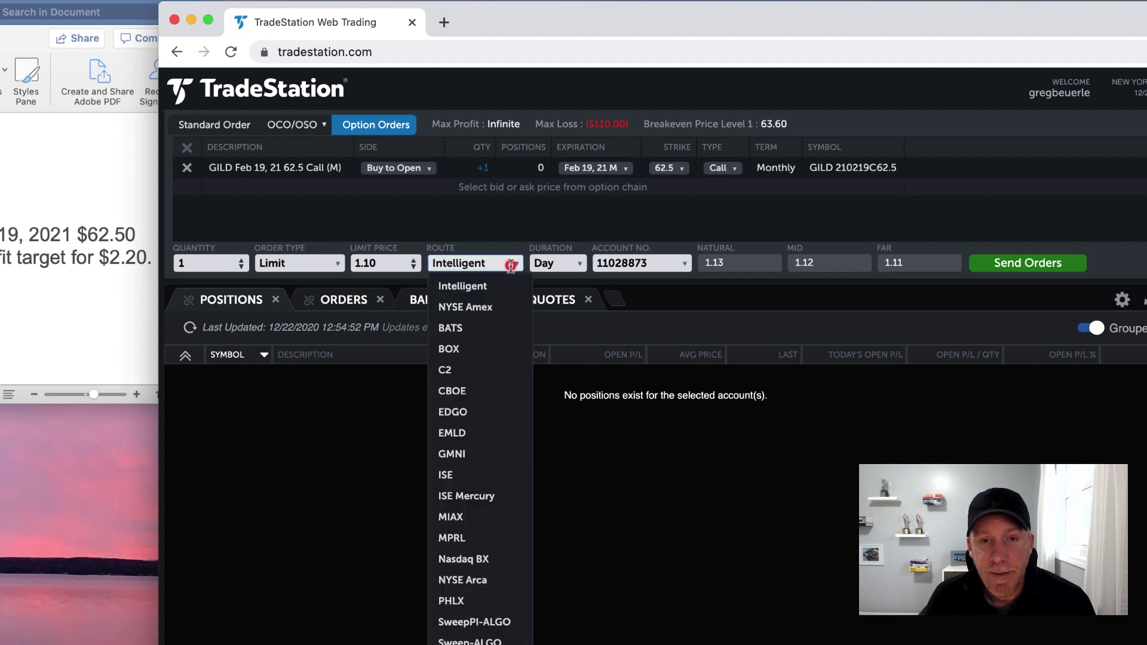
pyautogui.click(579, 263)
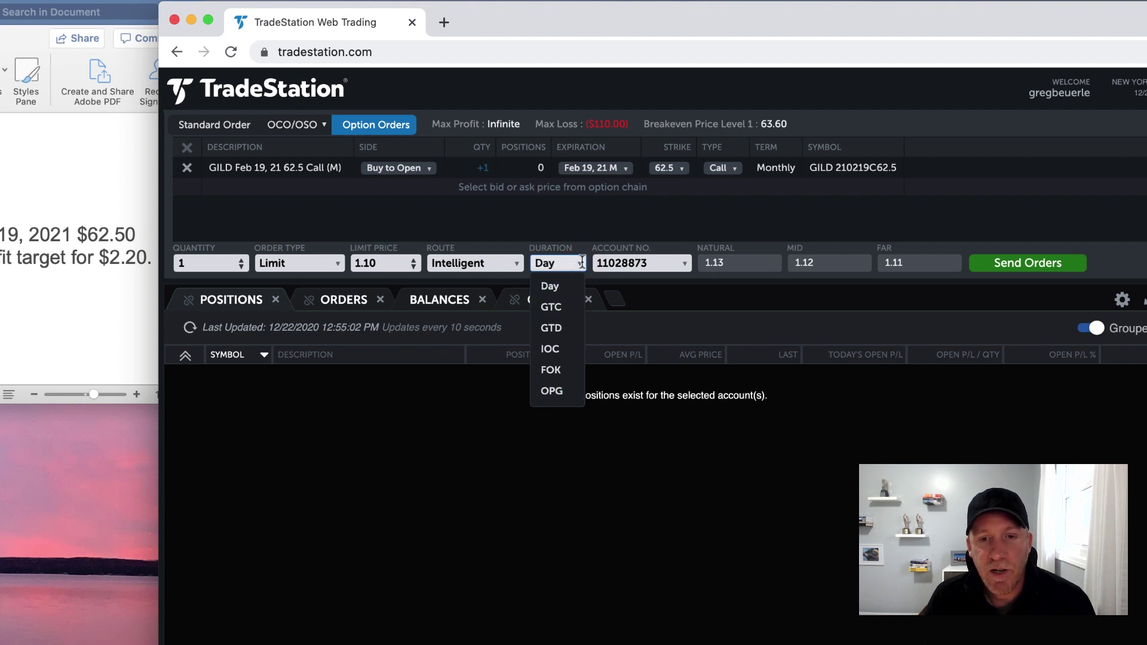
pyautogui.click(568, 308)
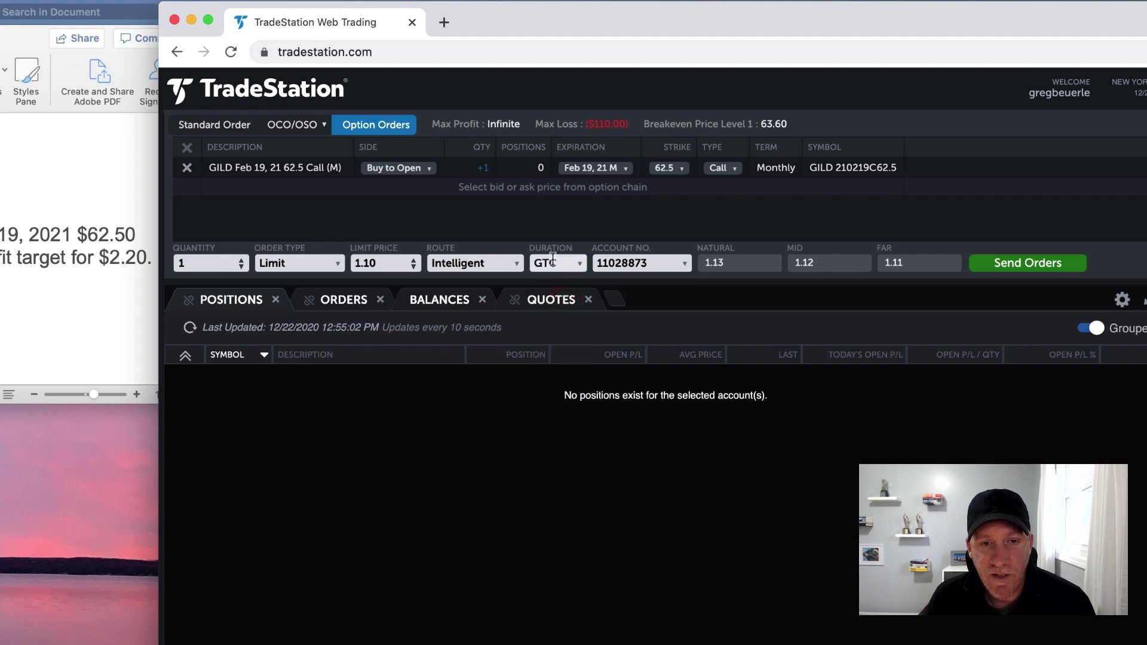
# Step: Raise the limit price from 1.10 to 1.13
pyautogui.click(386, 261)
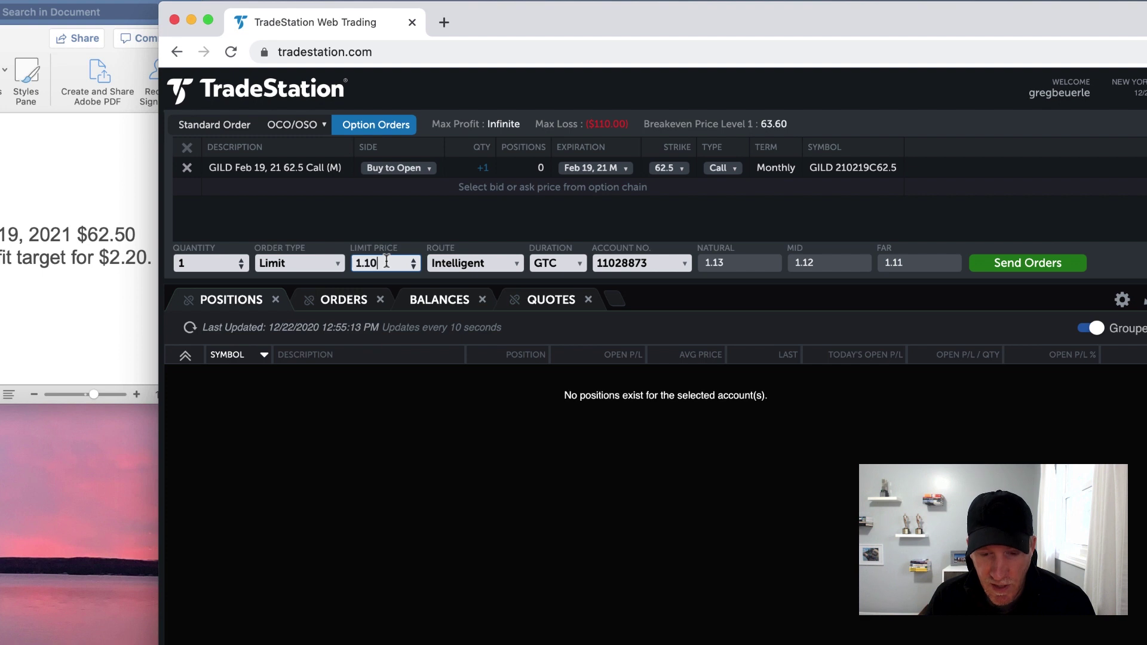
pyautogui.press('Up')
pyautogui.press('Up')
pyautogui.press('Up')
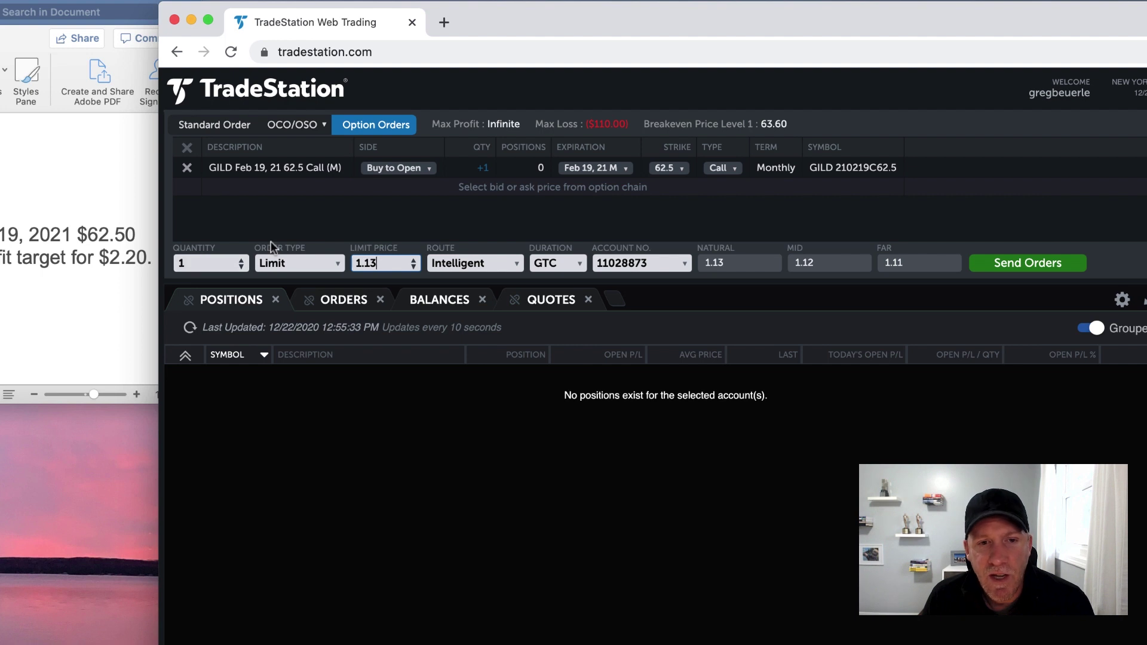
pyautogui.click(229, 263)
# Step: Use the quantity spinner to settle on 2 contracts, giving a $226 max loss
pyautogui.click(381, 263)
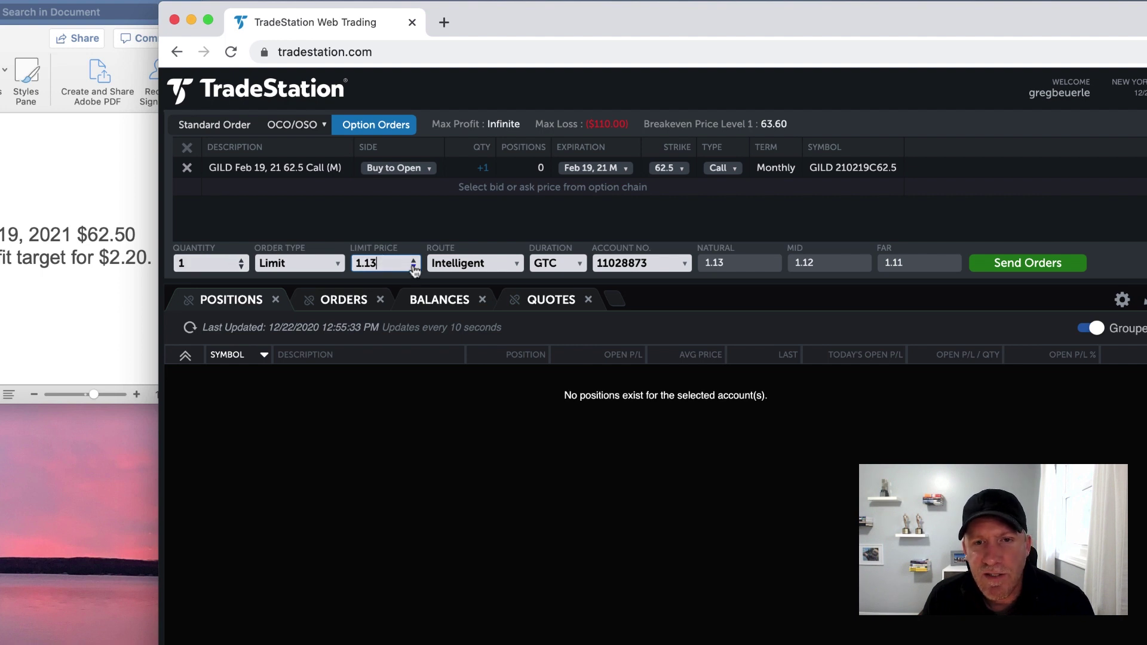
pyautogui.click(390, 263)
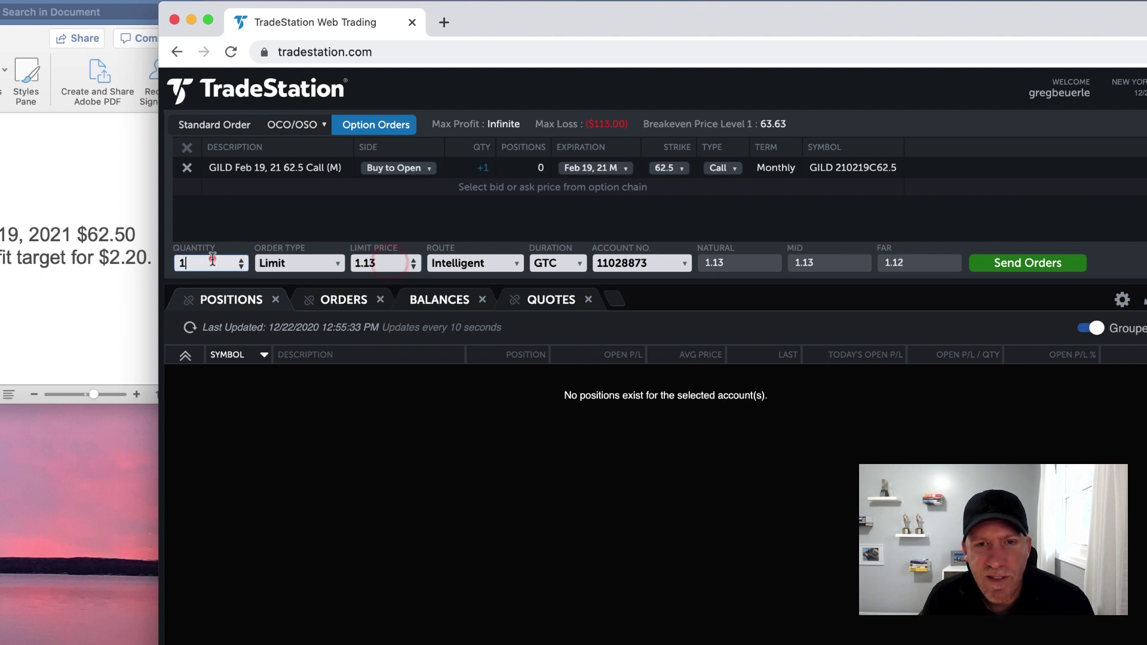
pyautogui.click(212, 263)
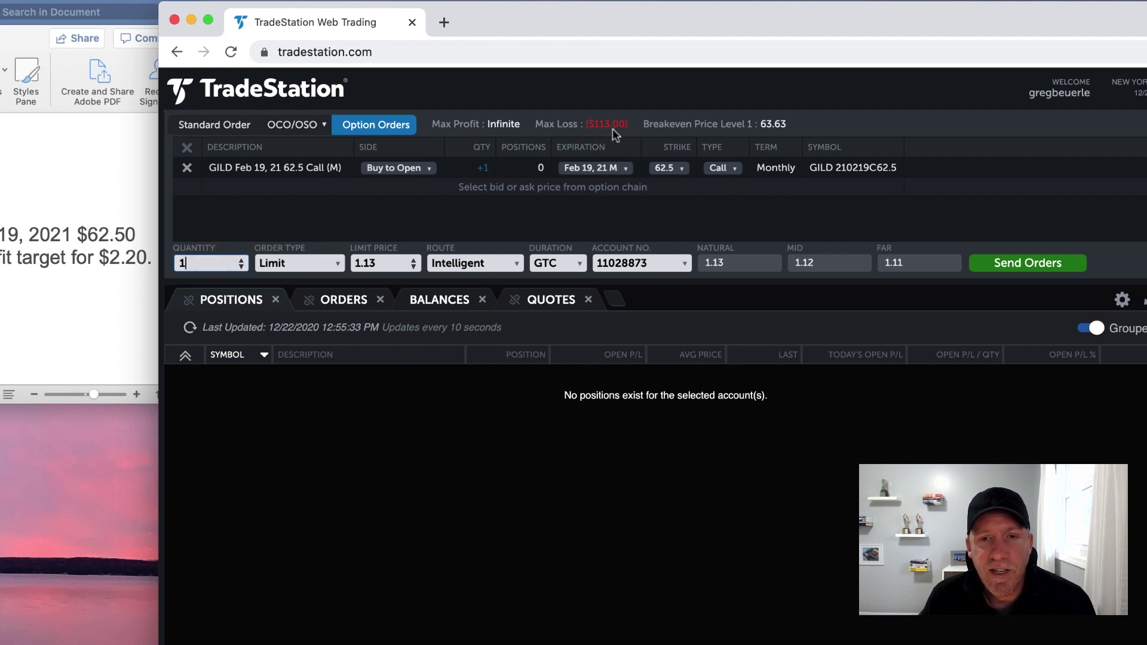
pyautogui.click(242, 267)
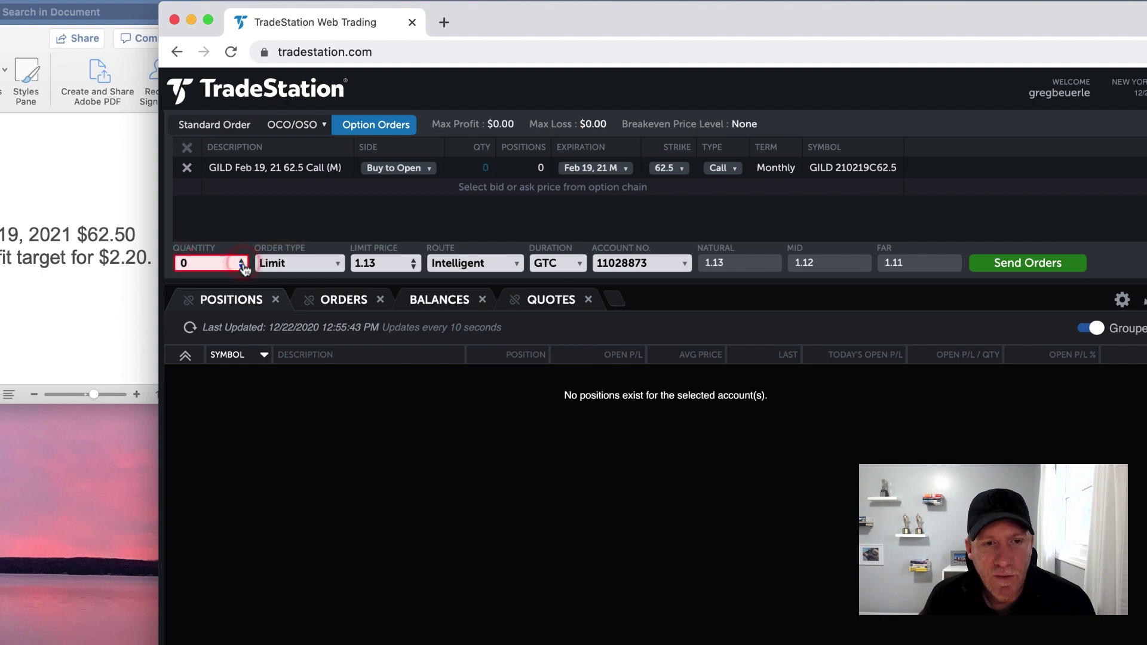
pyautogui.click(243, 262)
pyautogui.click(242, 262)
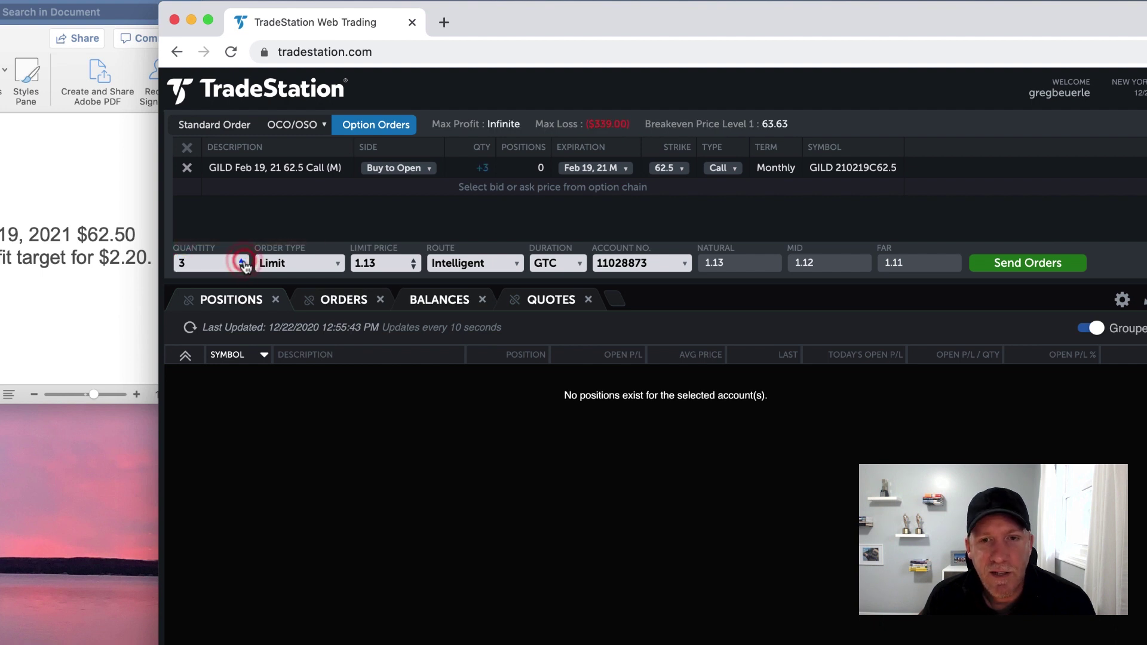
pyautogui.click(242, 262)
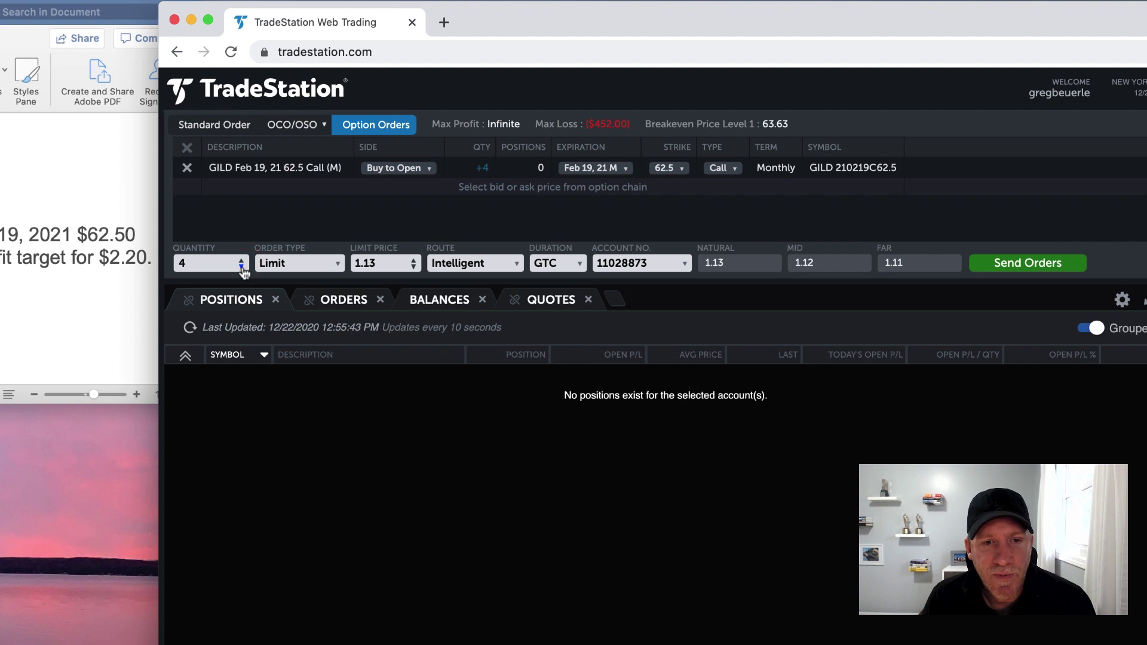
pyautogui.click(243, 267)
pyautogui.click(242, 267)
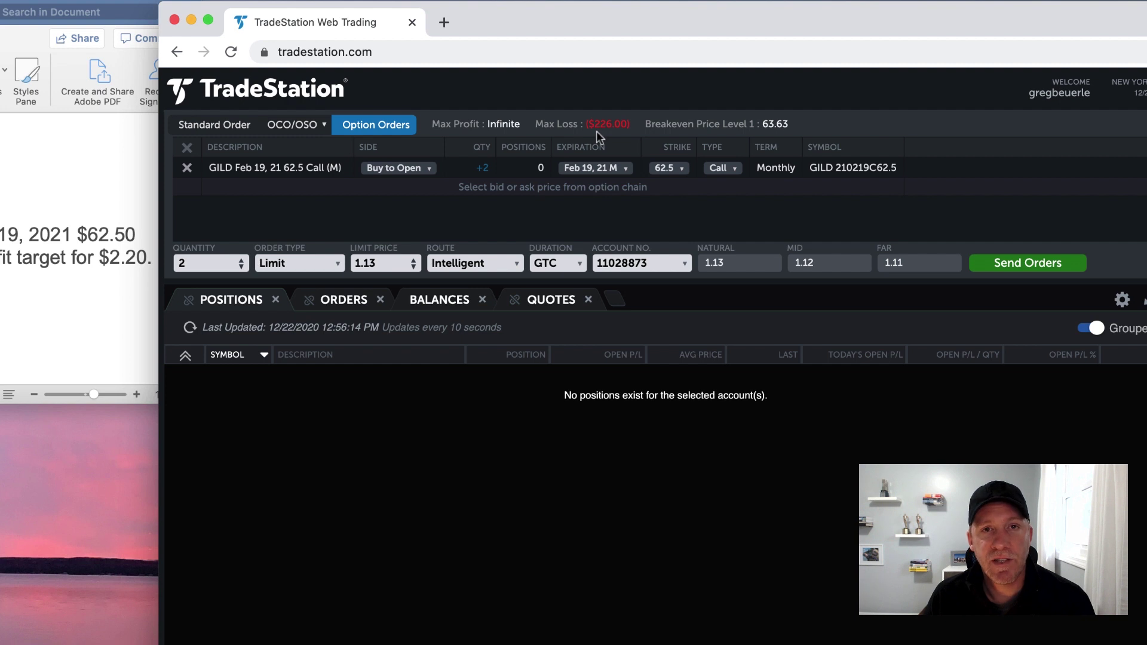
pyautogui.click(138, 258)
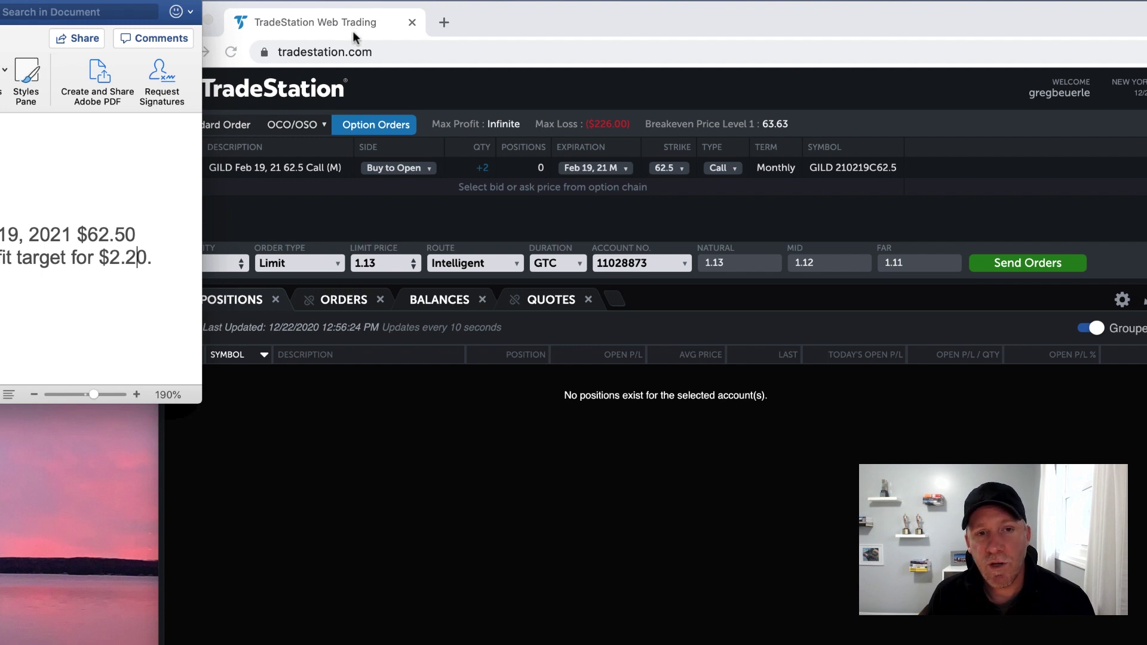
pyautogui.click(525, 25)
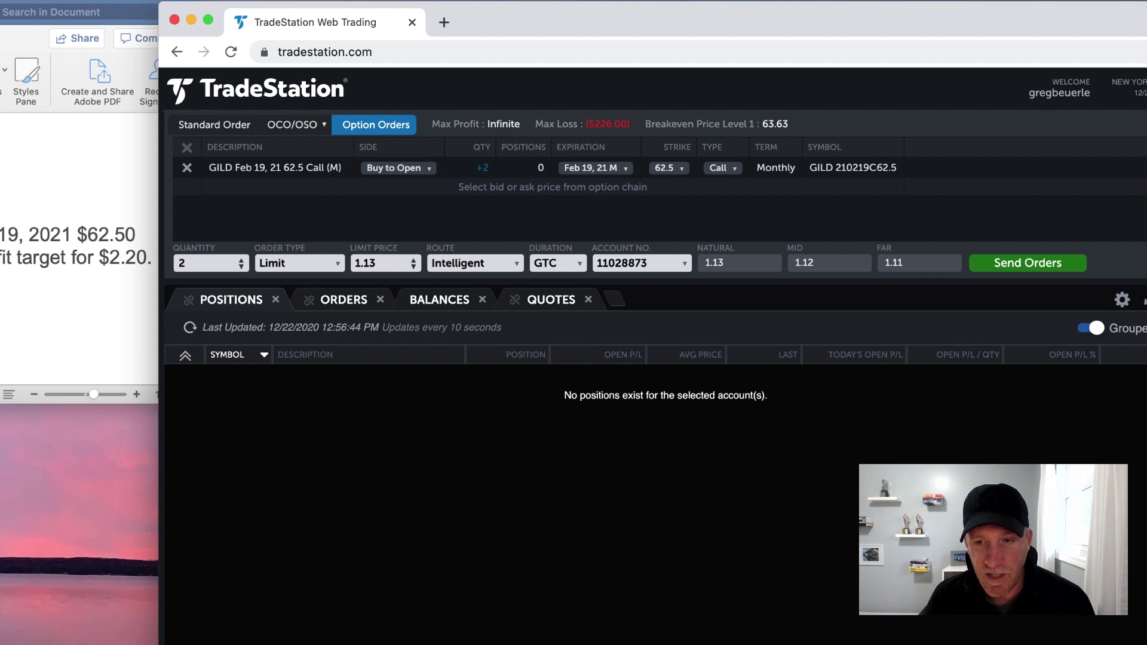
pyautogui.click(1022, 263)
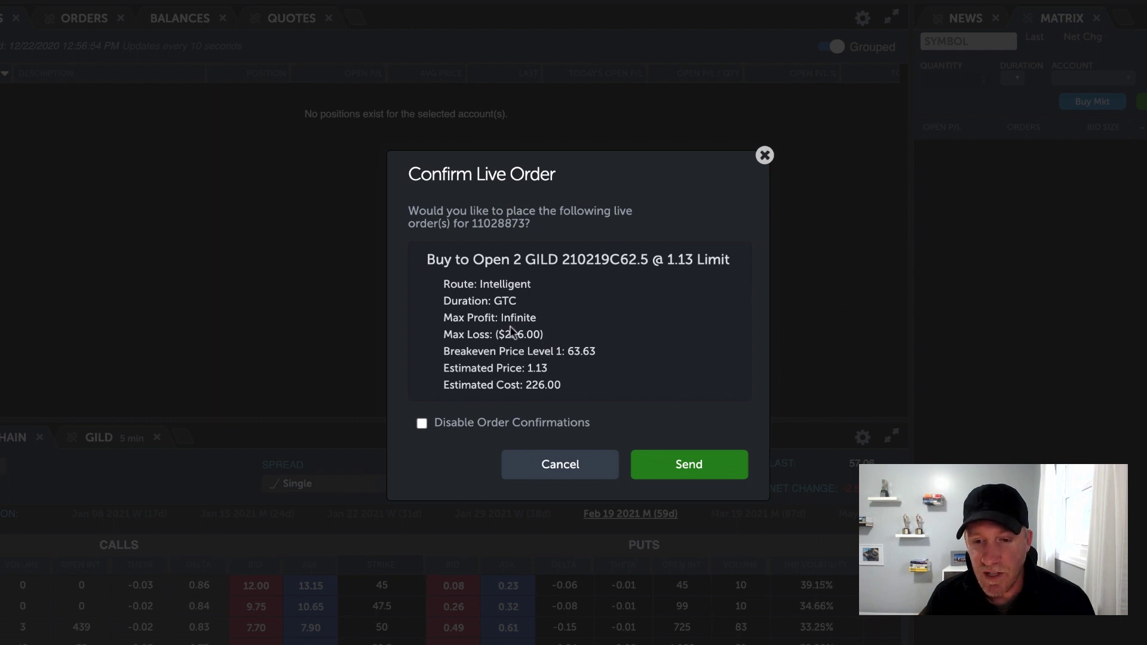
# Step: Confirm the live order and check its fill in today's Orders list
pyautogui.click(682, 461)
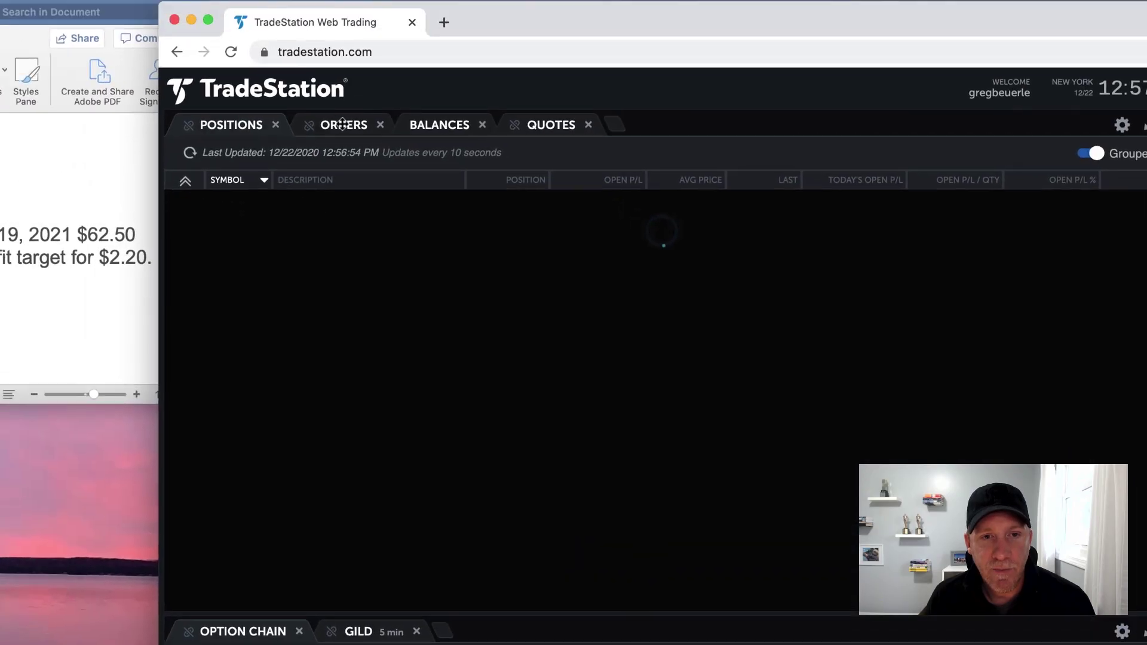
pyautogui.click(342, 125)
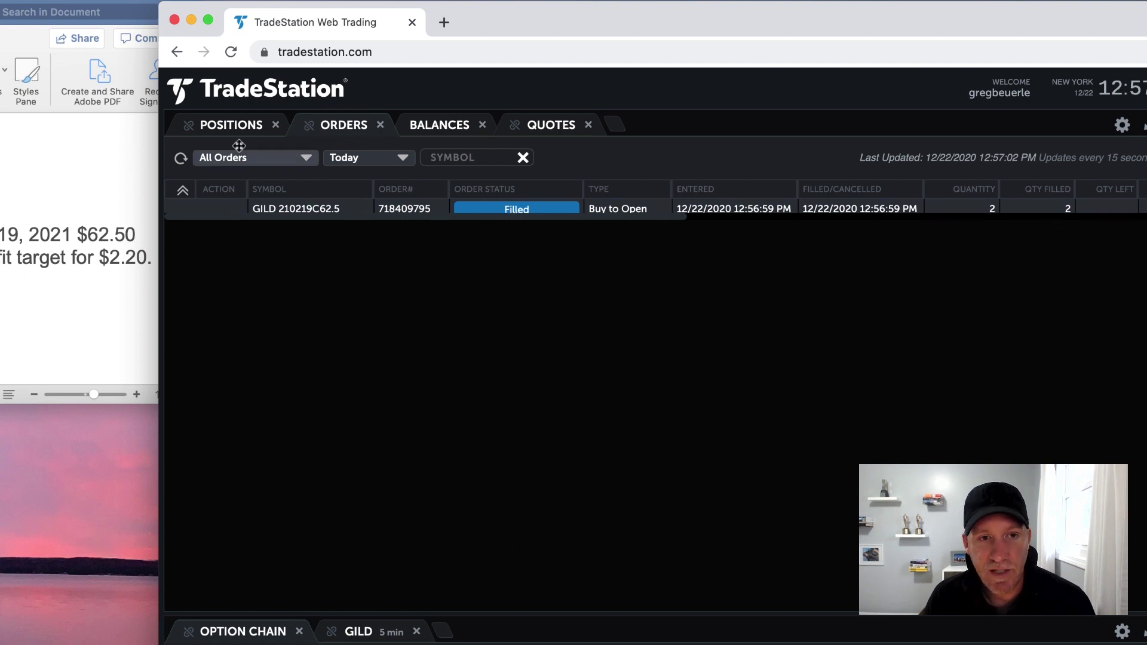
# Step: Show the Positions list and scroll right to the cost and market value columns
pyautogui.click(233, 124)
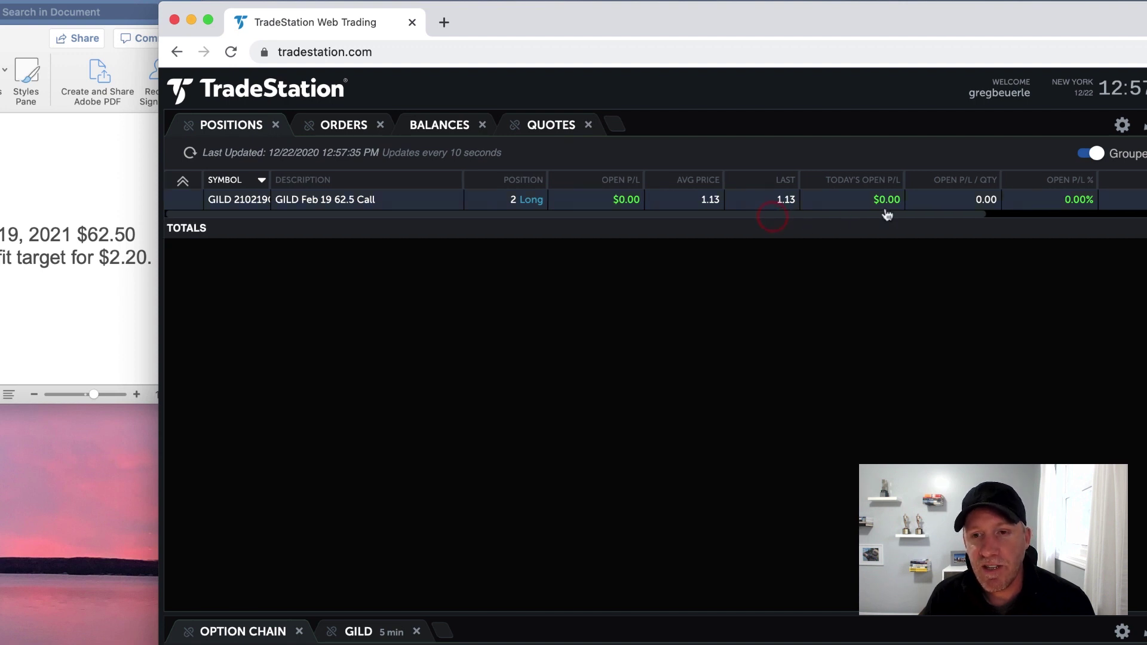
pyautogui.moveTo(874, 215); pyautogui.dragTo(1067, 222)
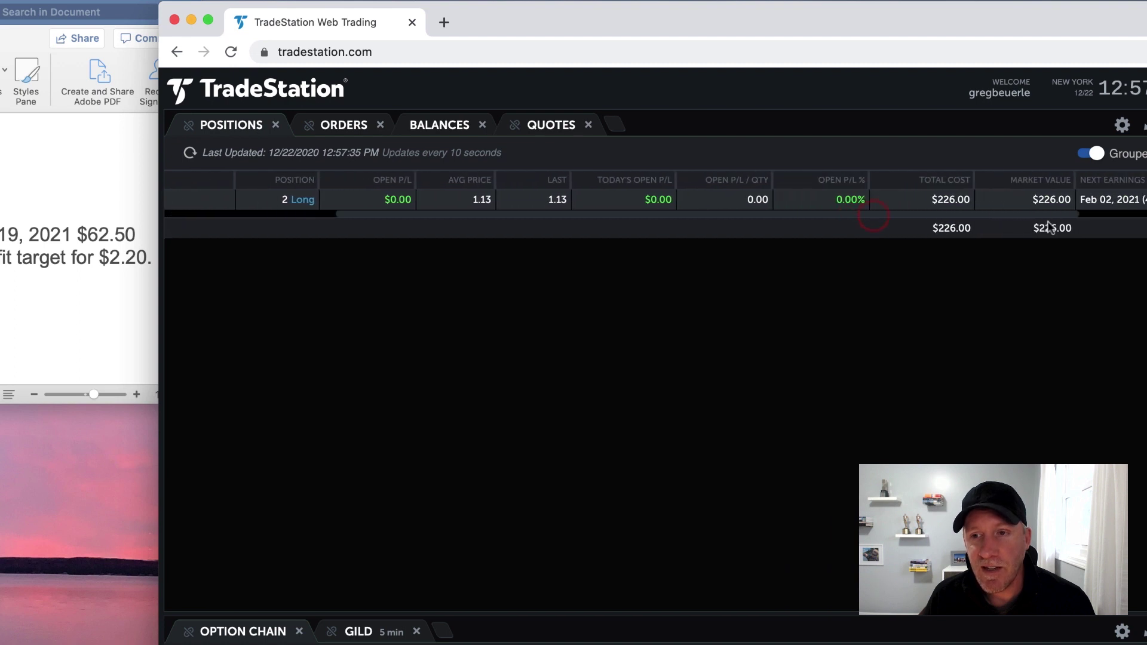
pyautogui.hscroll(2, 1069, 228)
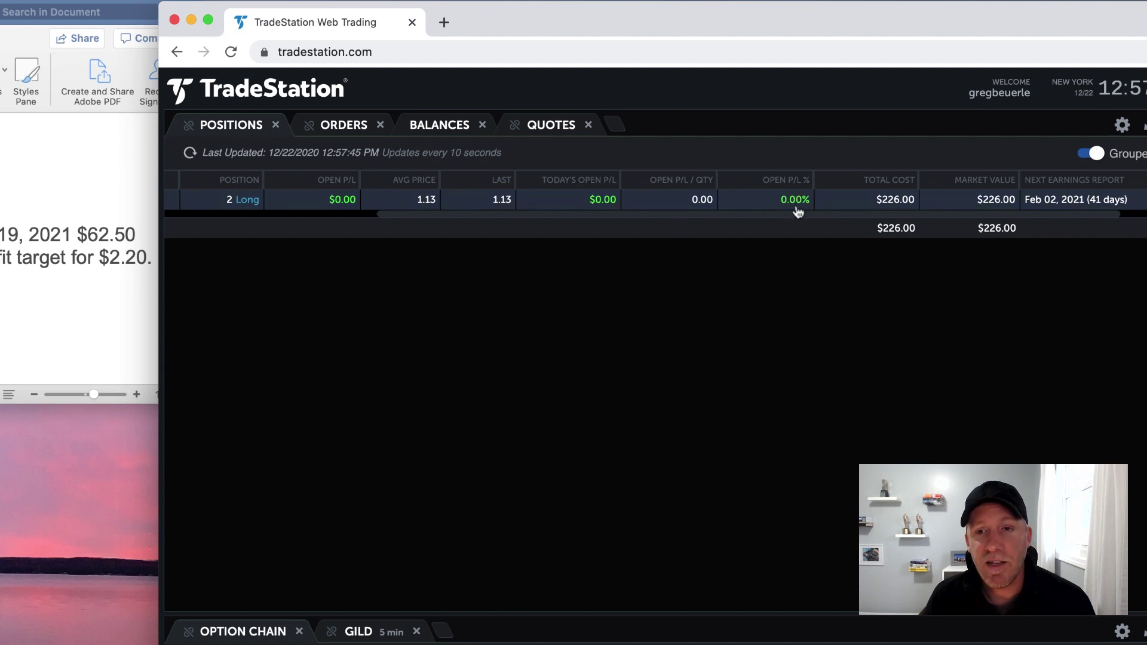
pyautogui.hscroll(1, 798, 212)
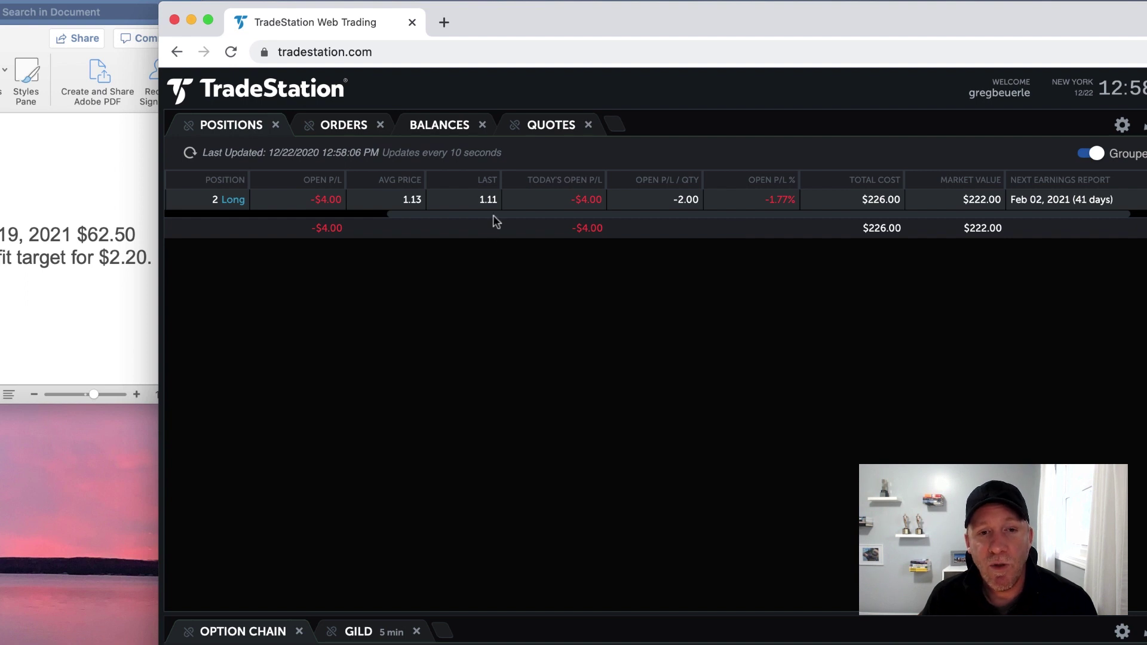
pyautogui.moveTo(493, 216); pyautogui.dragTo(438, 216)
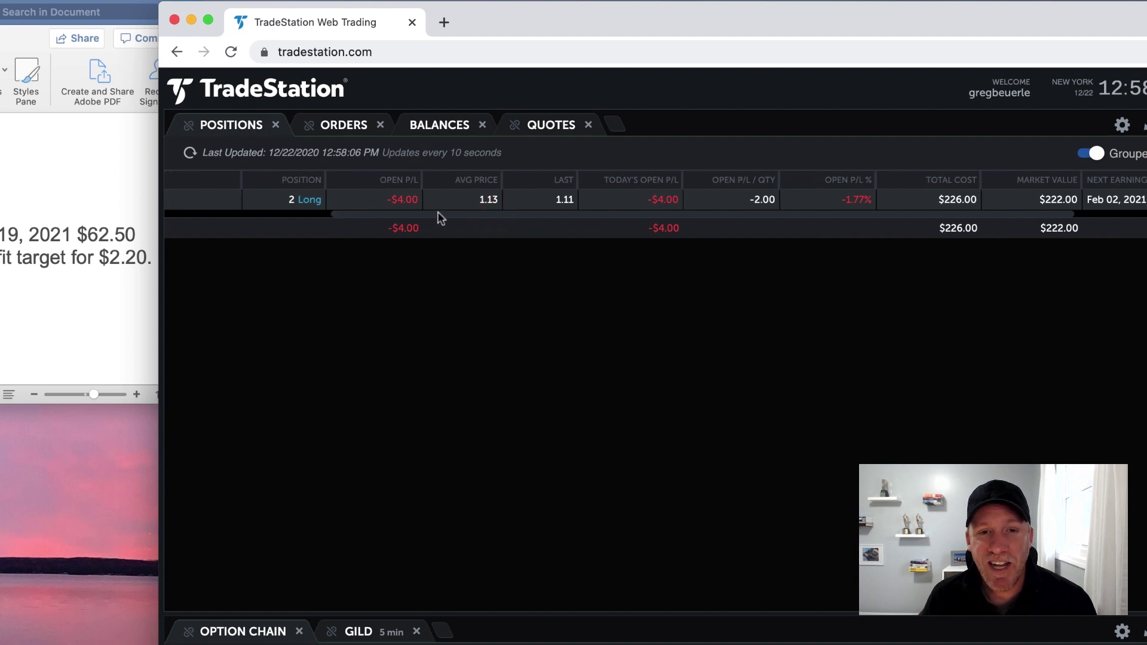
pyautogui.moveTo(438, 214); pyautogui.dragTo(455, 214)
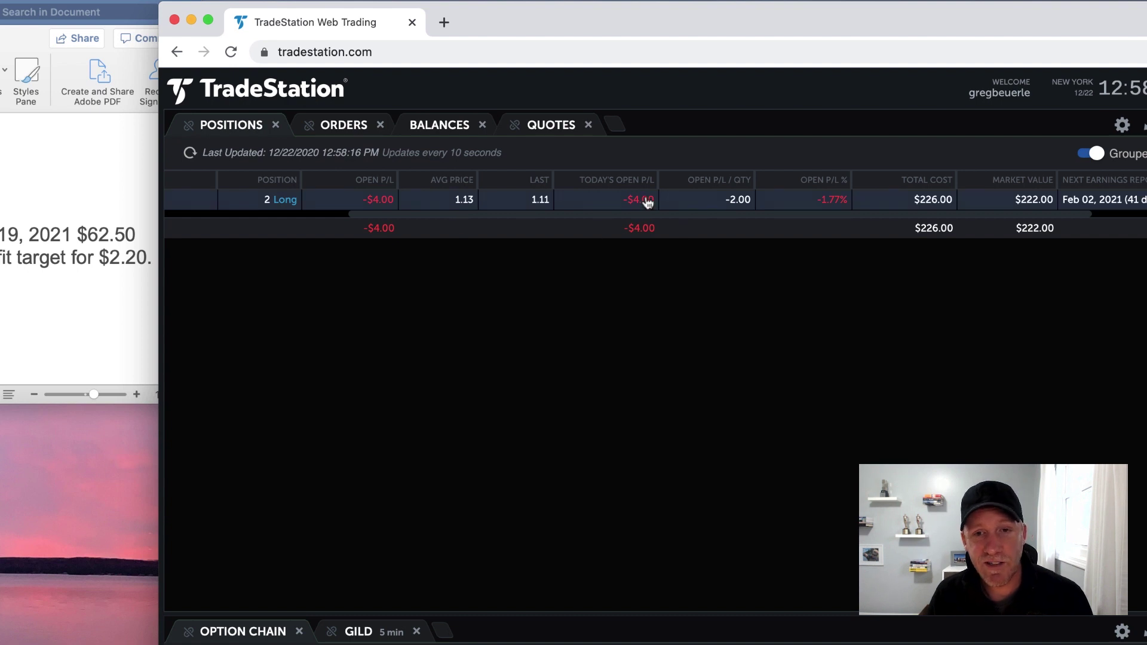
pyautogui.hscroll(-2, 624, 200)
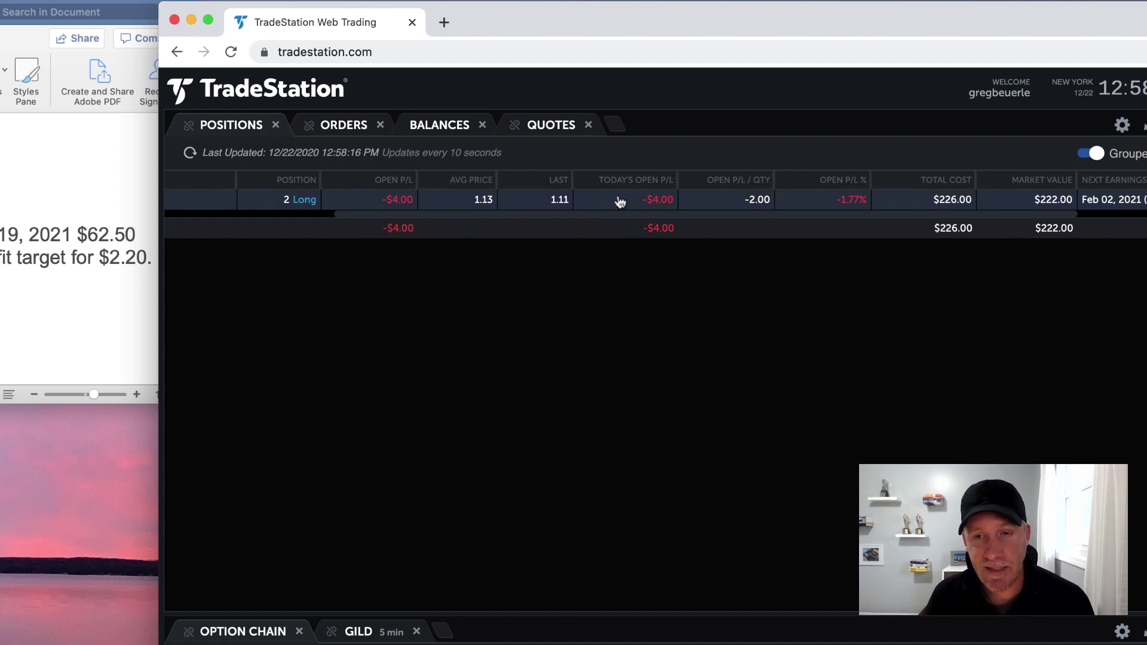
pyautogui.moveTo(598, 215); pyautogui.dragTo(647, 220)
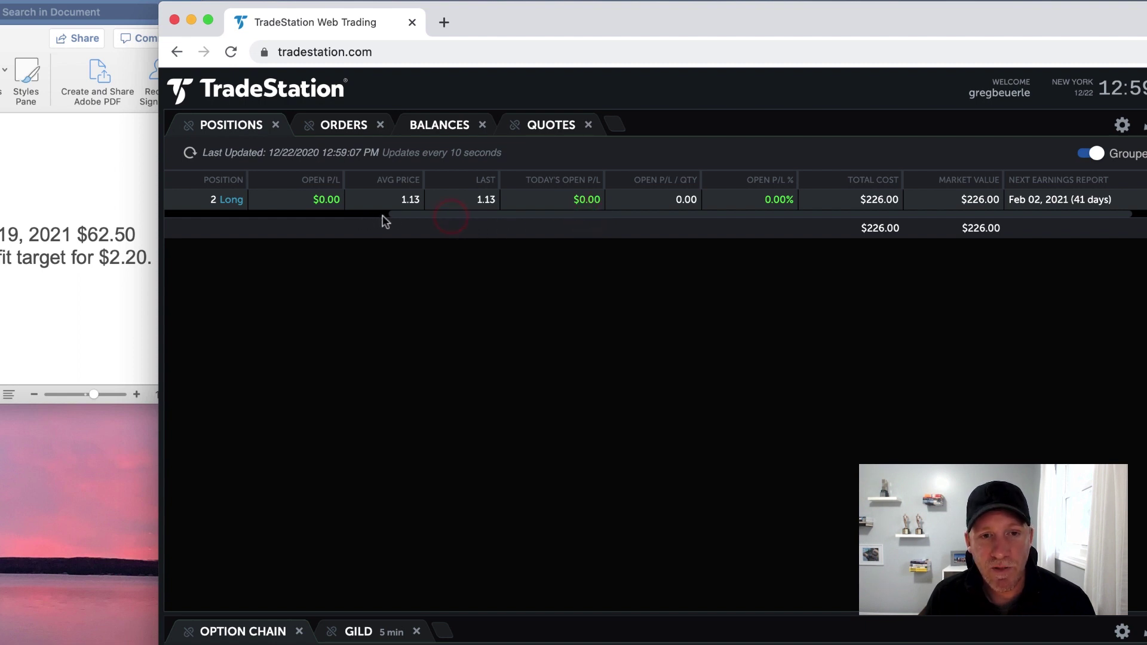
pyautogui.moveTo(415, 215); pyautogui.dragTo(169, 224)
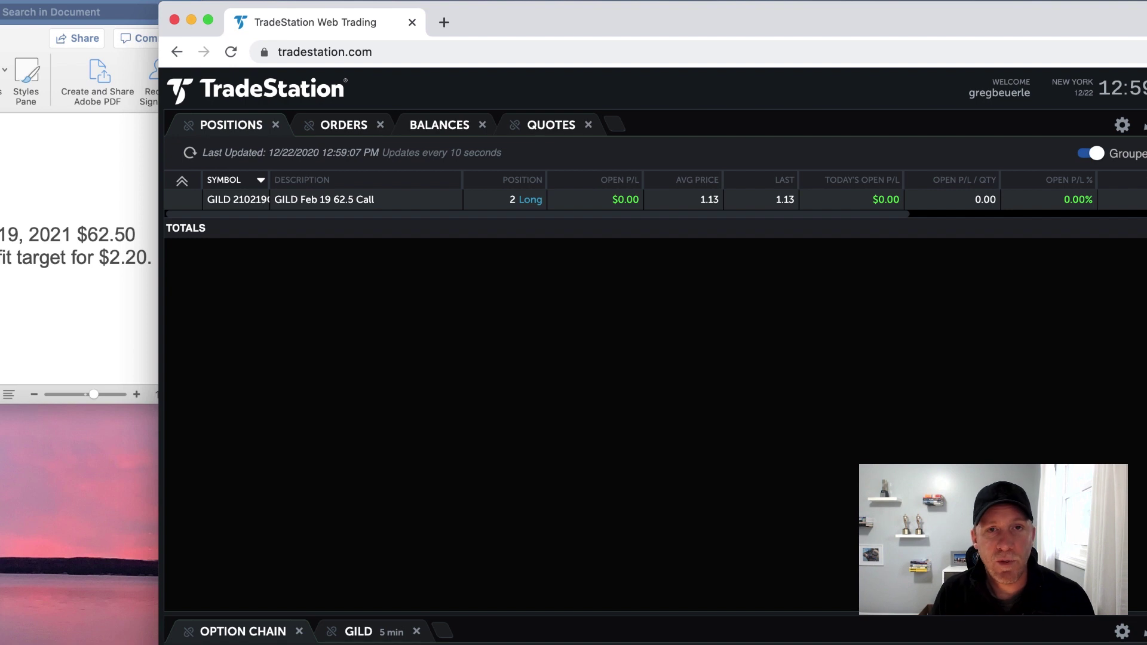
pyautogui.click(341, 126)
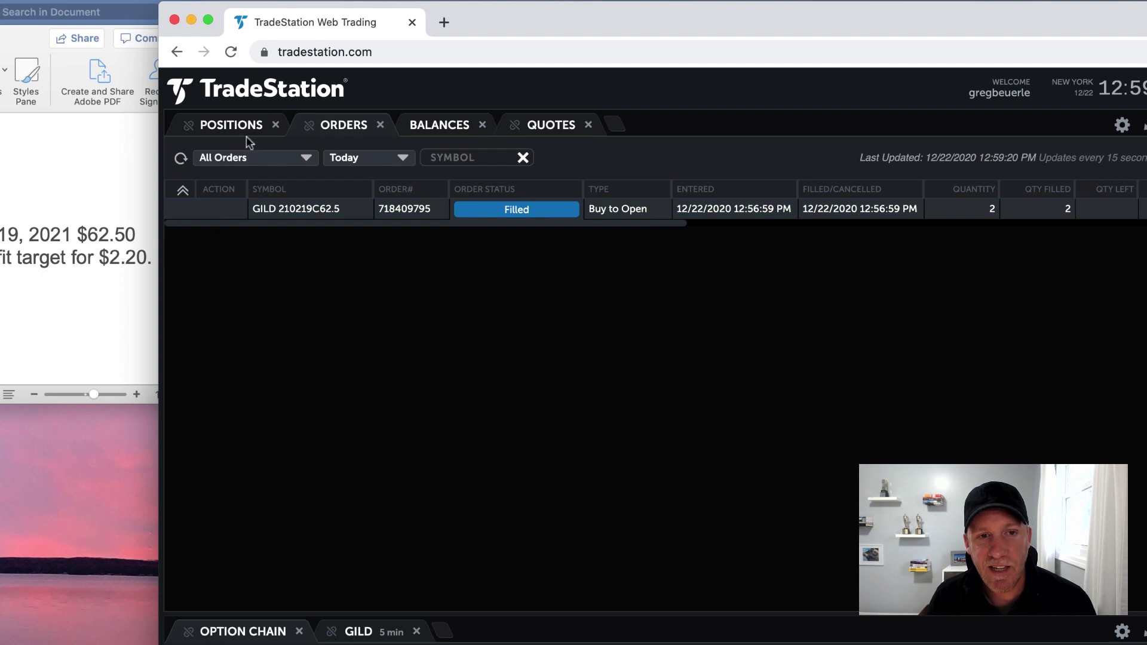
pyautogui.click(231, 127)
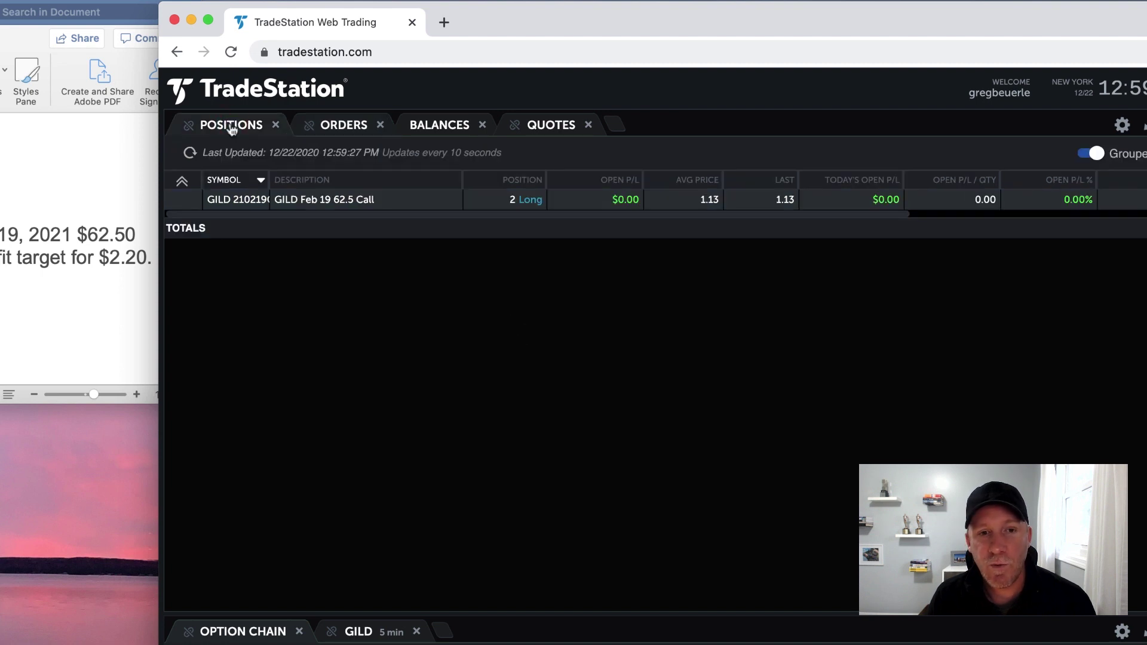
pyautogui.click(435, 217)
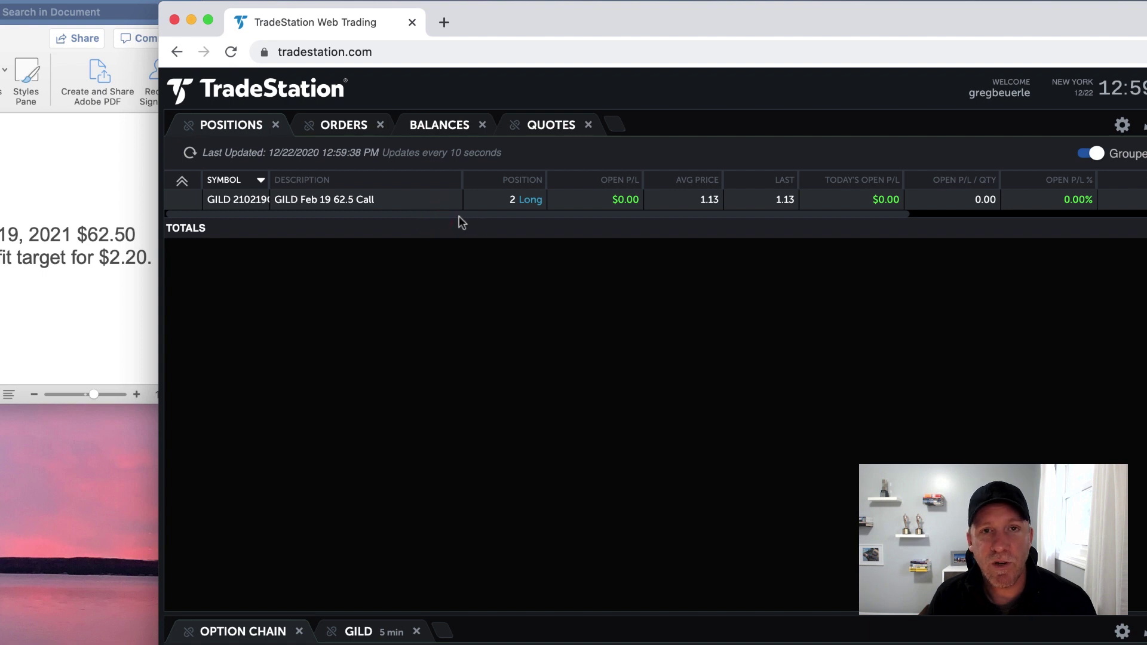